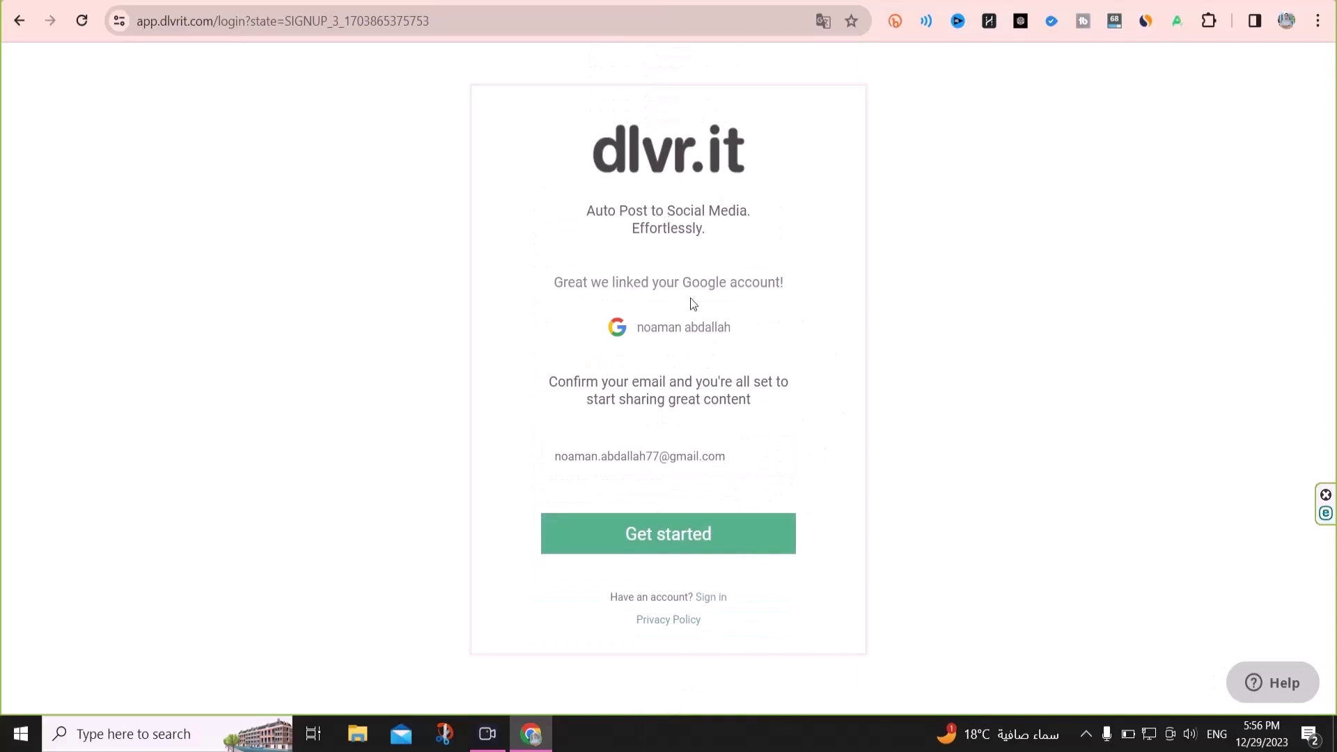
# - Confirm the e-mail of the linked Google account to finish signing up, and look over the social profiles offered for connection
pyautogui.click(668, 537)
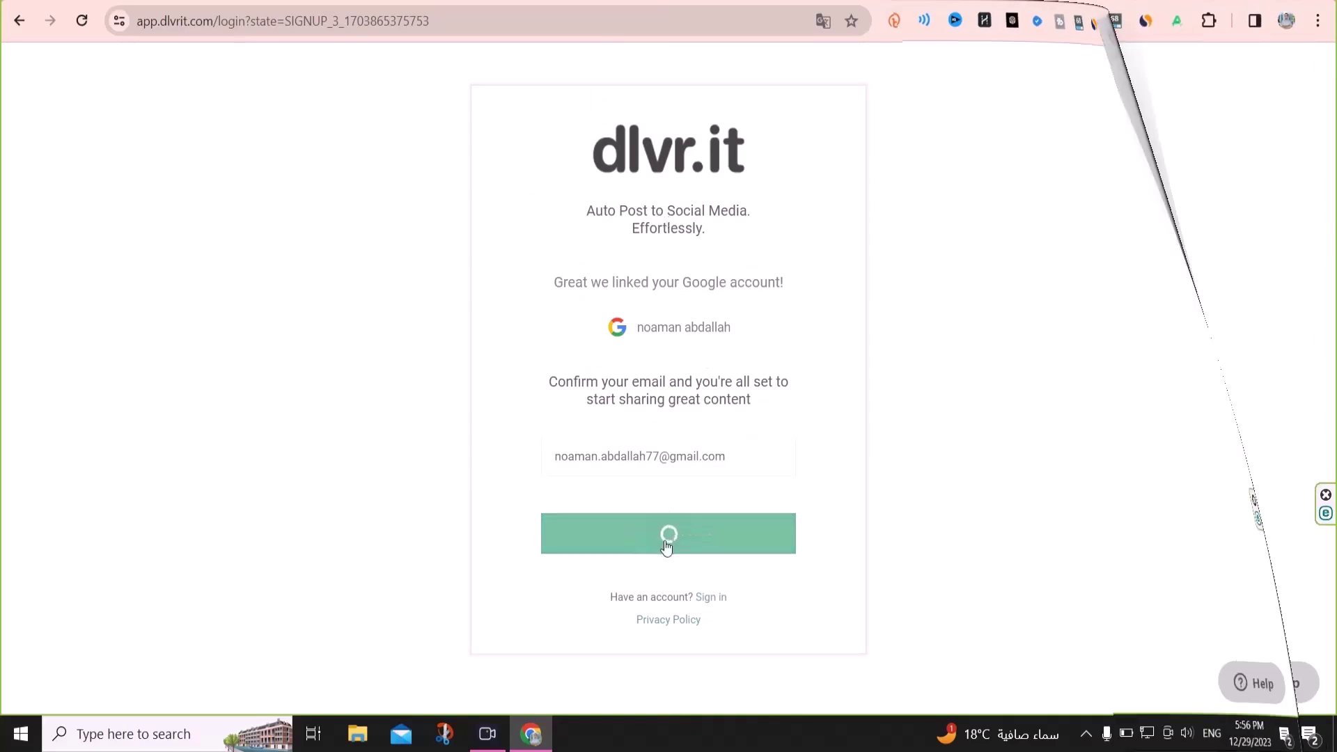
pyautogui.scroll(-1, 890, 217)
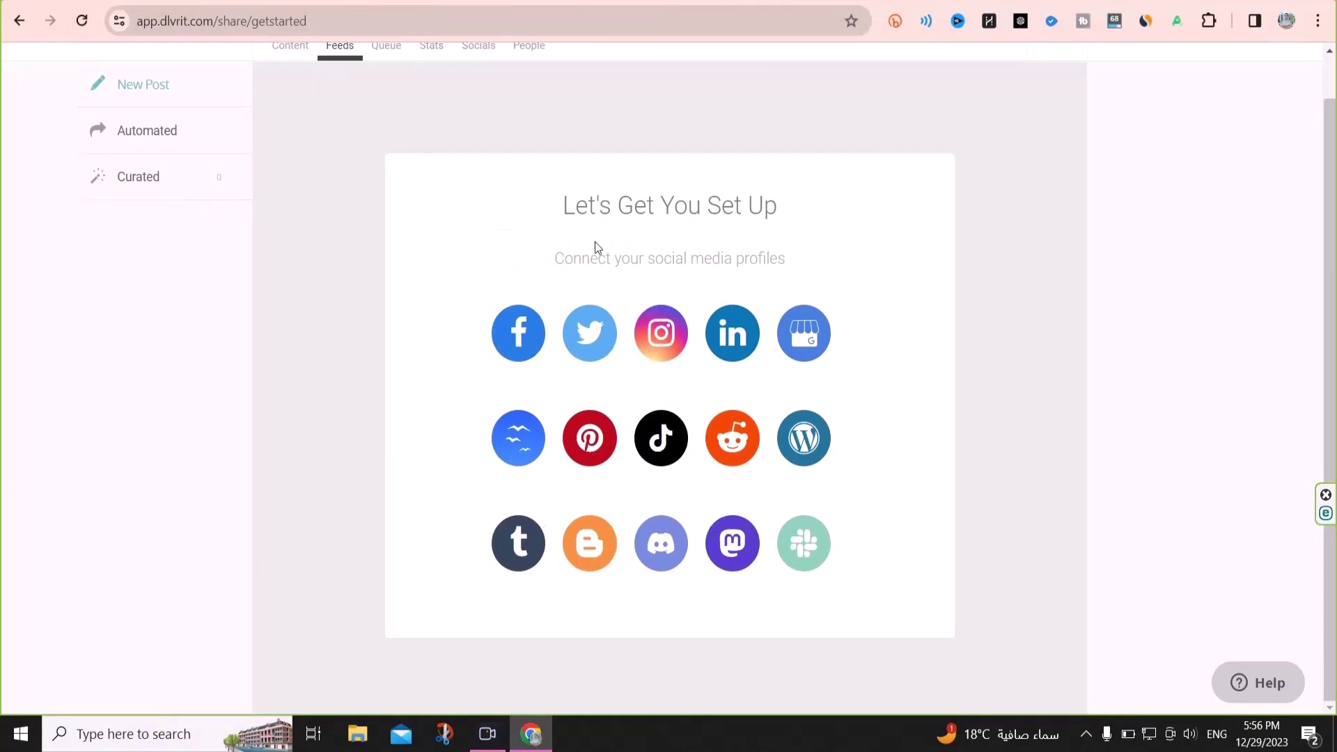
pyautogui.scroll(1, 594, 244)
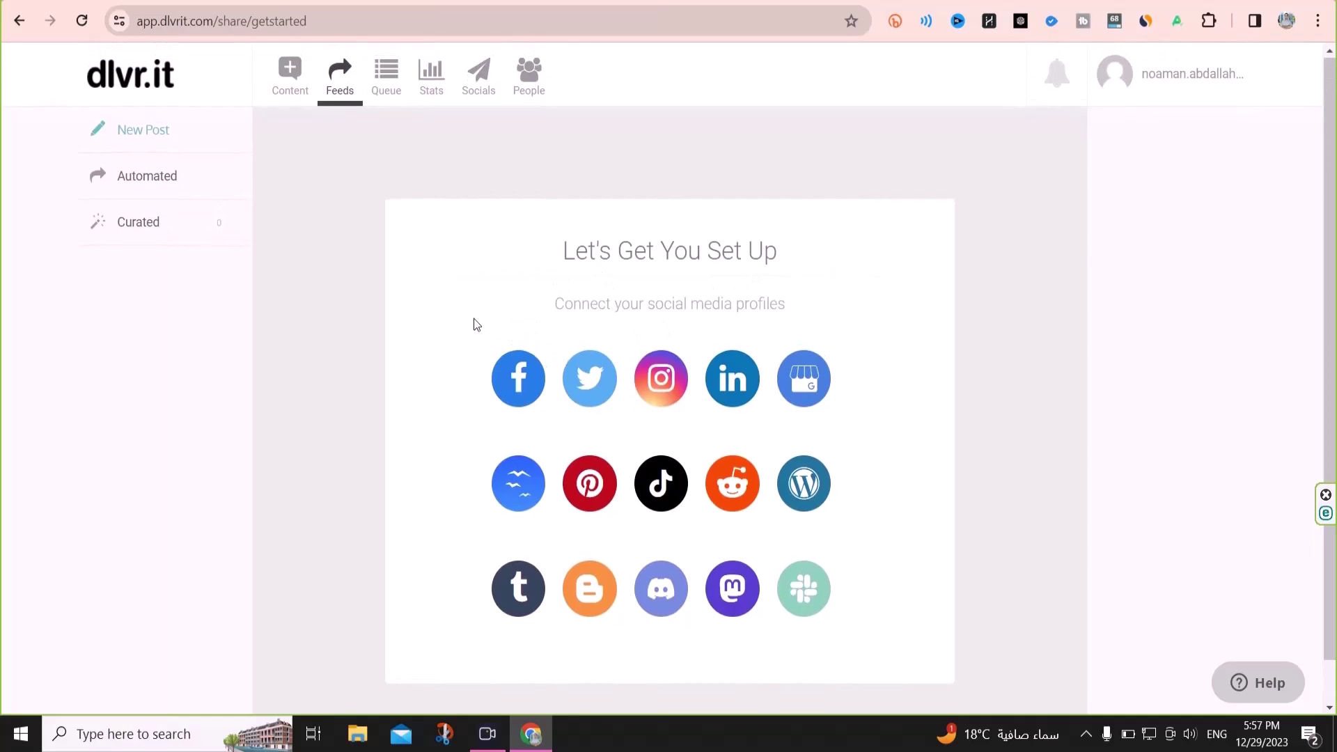
pyautogui.scroll(-1, 473, 319)
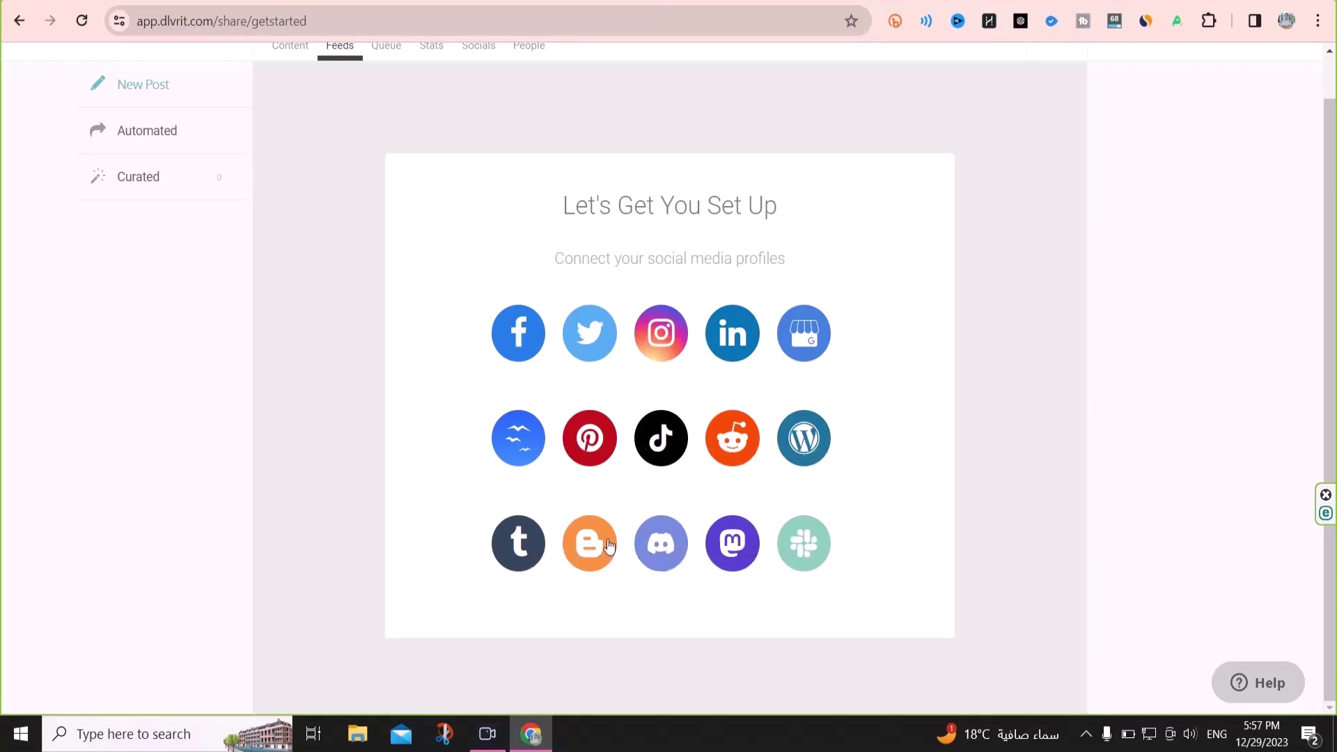
pyautogui.scroll(1, 574, 351)
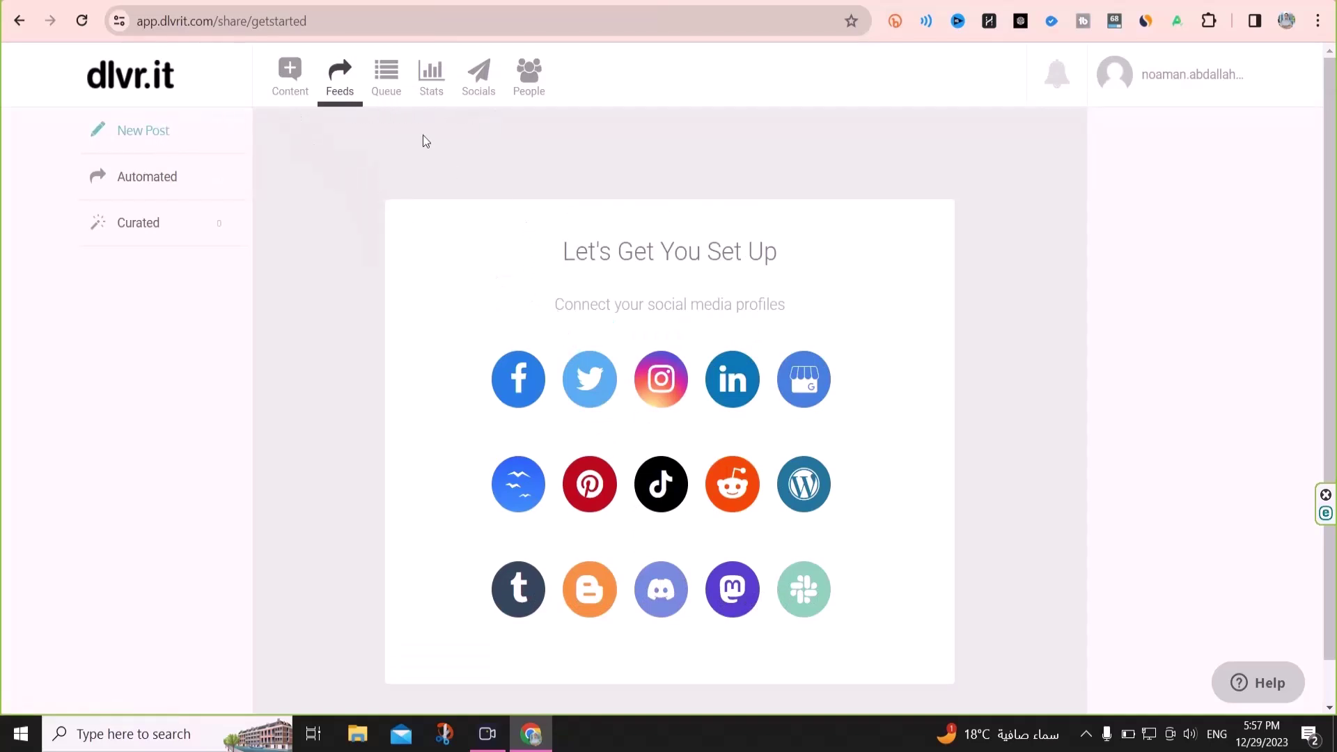
# - Start a new auto-posting feed and choose Website Feed as its content source
pyautogui.click(291, 83)
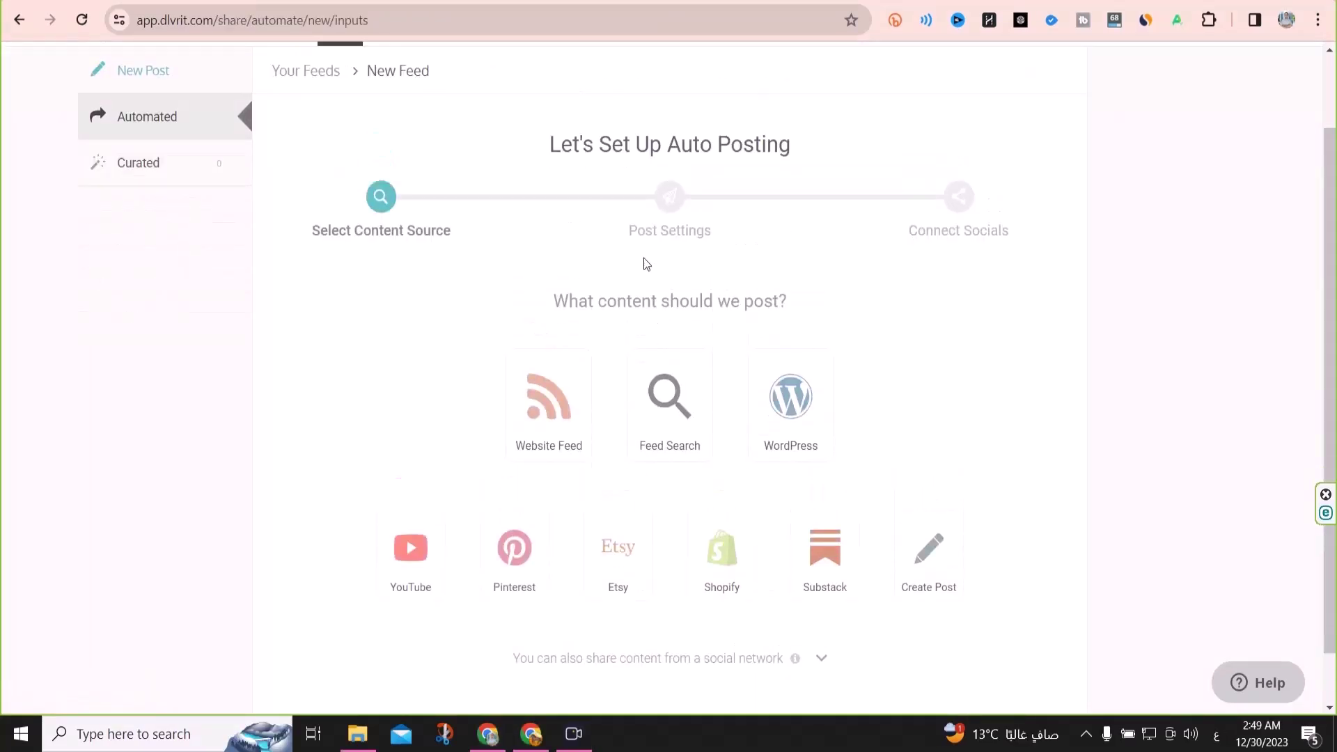
pyautogui.scroll(-1, 642, 258)
pyautogui.scroll(2, 612, 265)
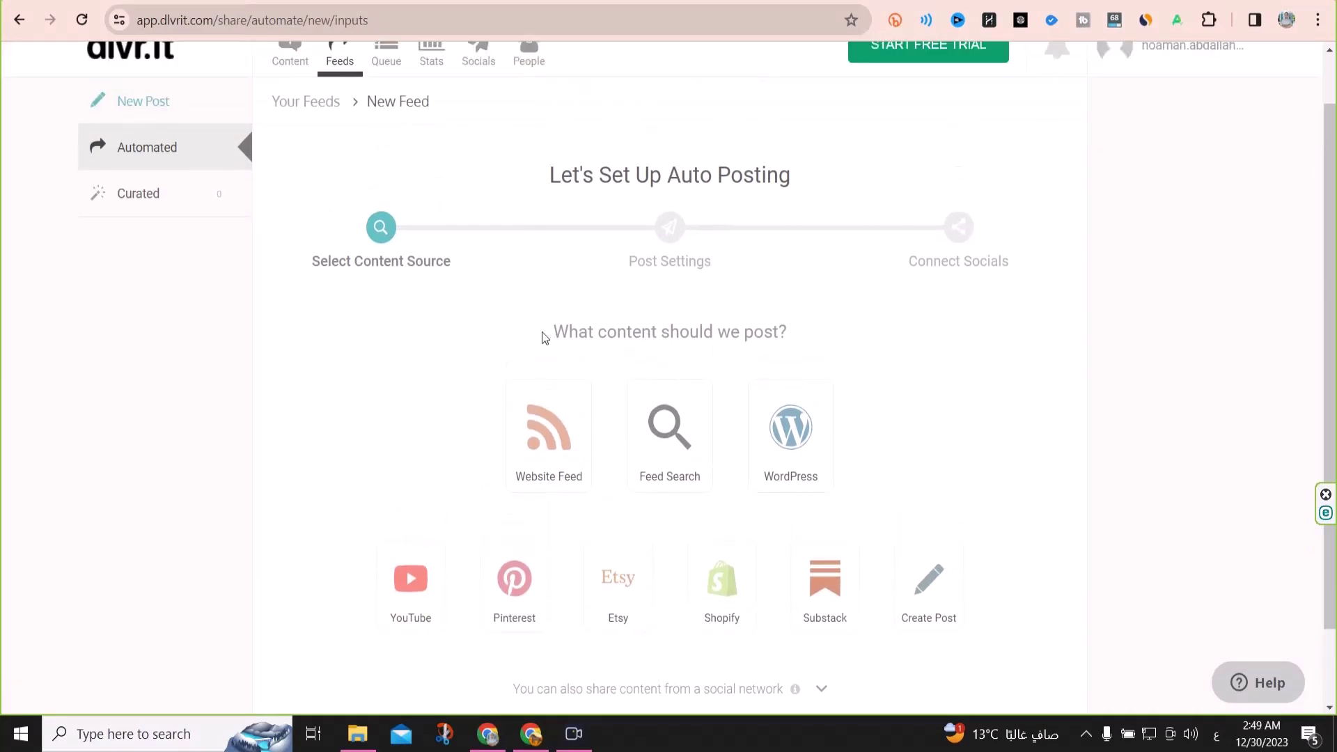
pyautogui.scroll(-1, 557, 334)
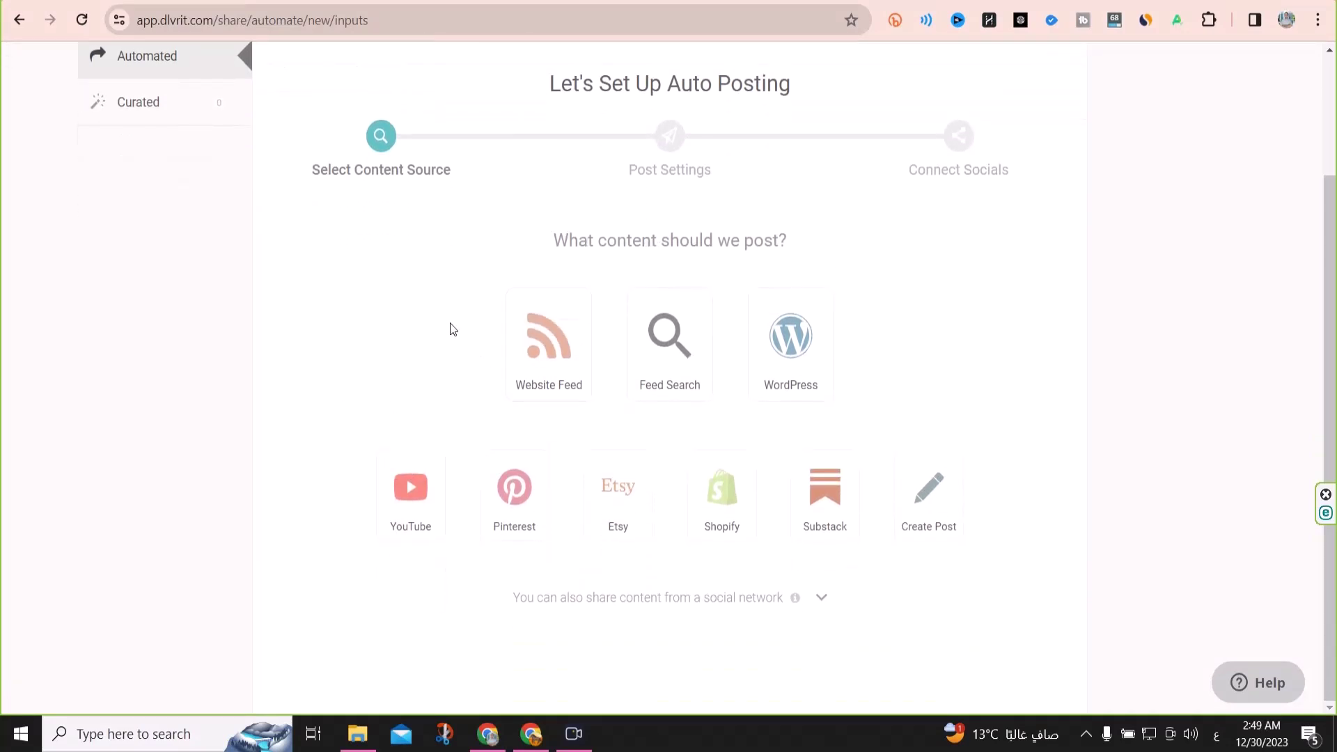
pyautogui.scroll(1, 472, 381)
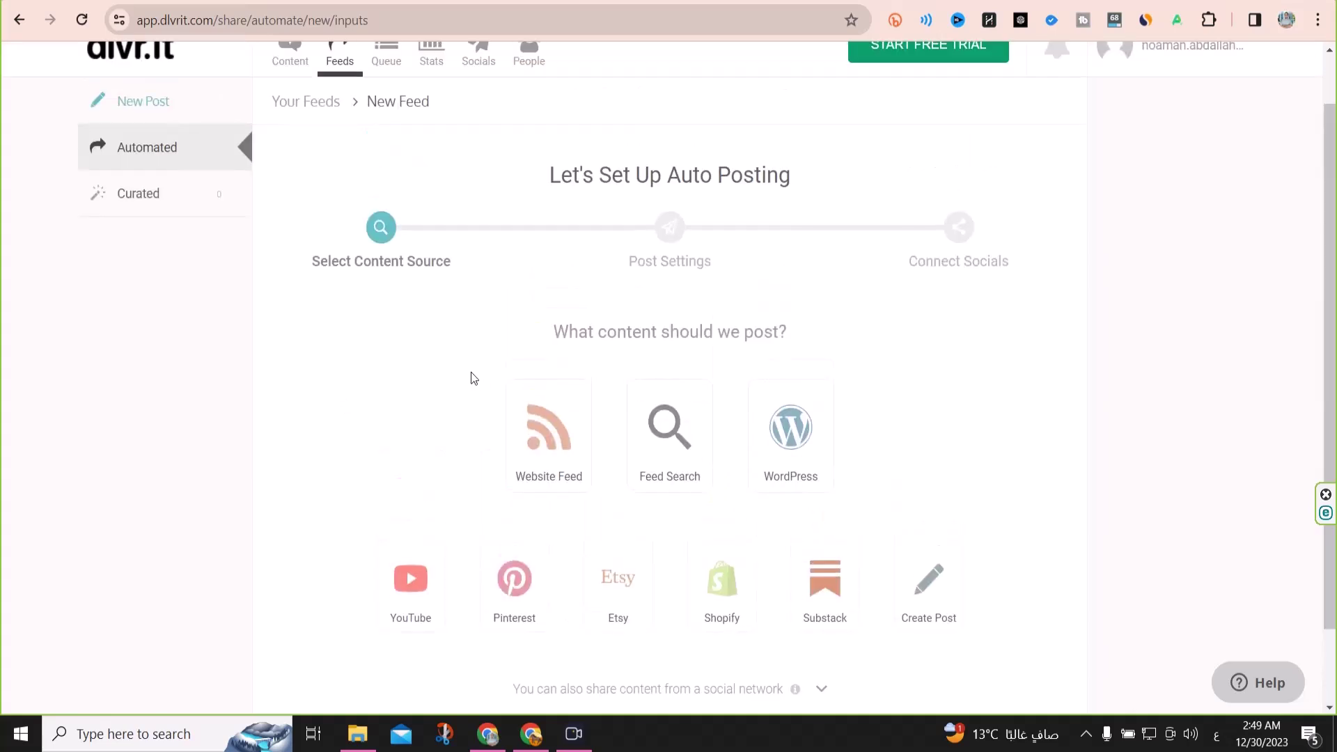
pyautogui.scroll(-1, 493, 390)
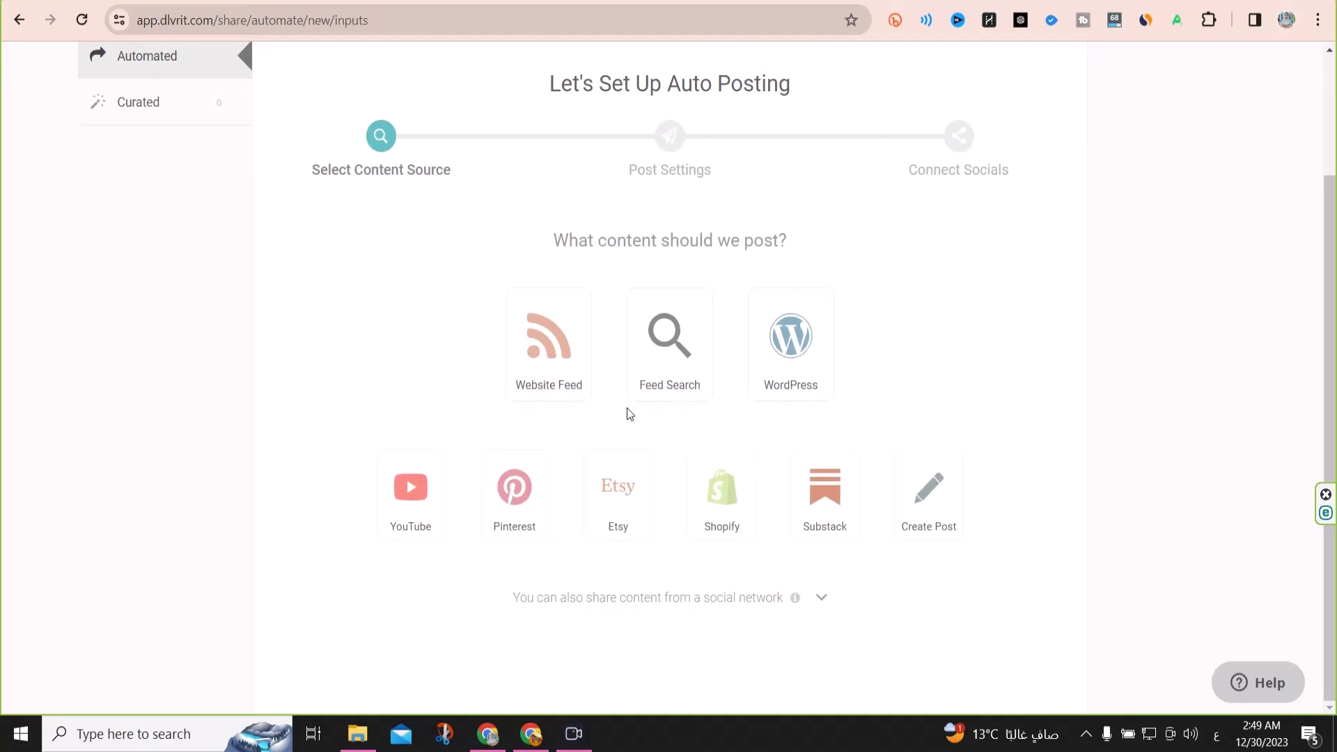
pyautogui.click(547, 344)
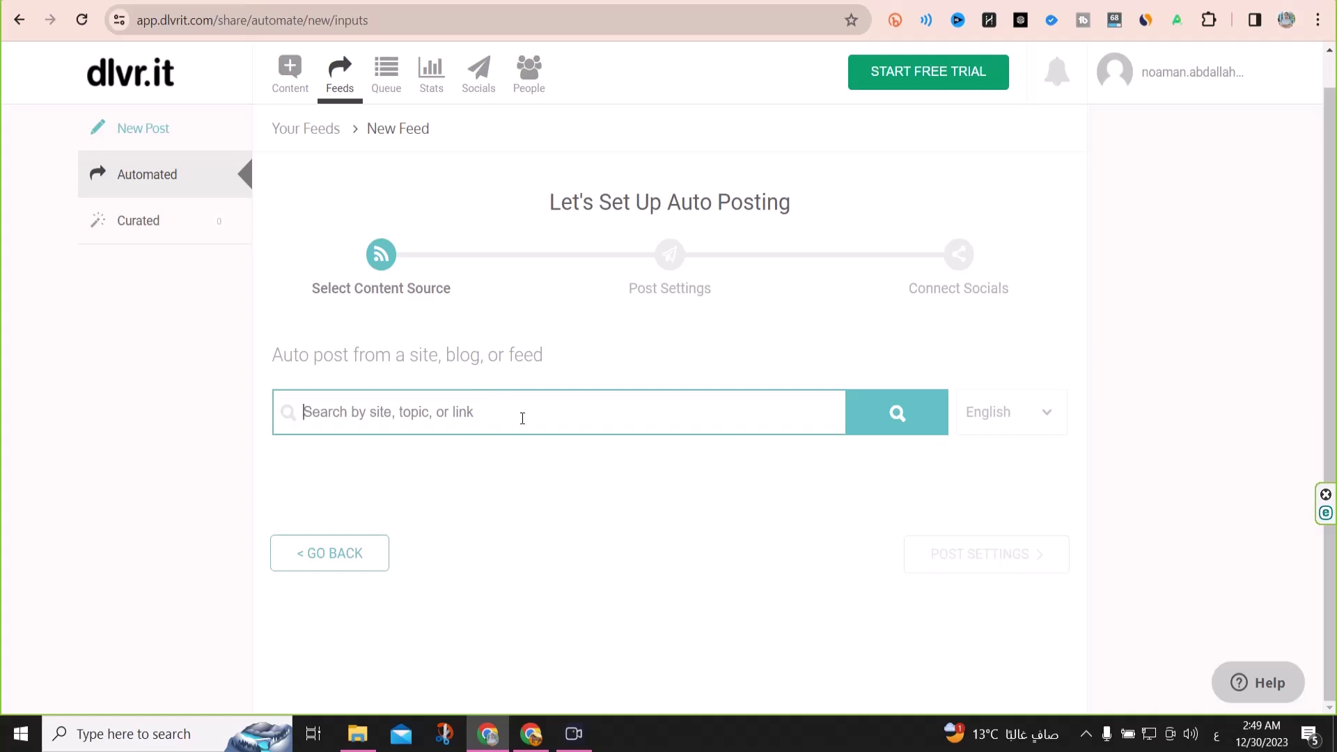
# - Open the Learn Technique blog from its Blogger dashboard and copy the site's web address
pyautogui.click(711, 1)
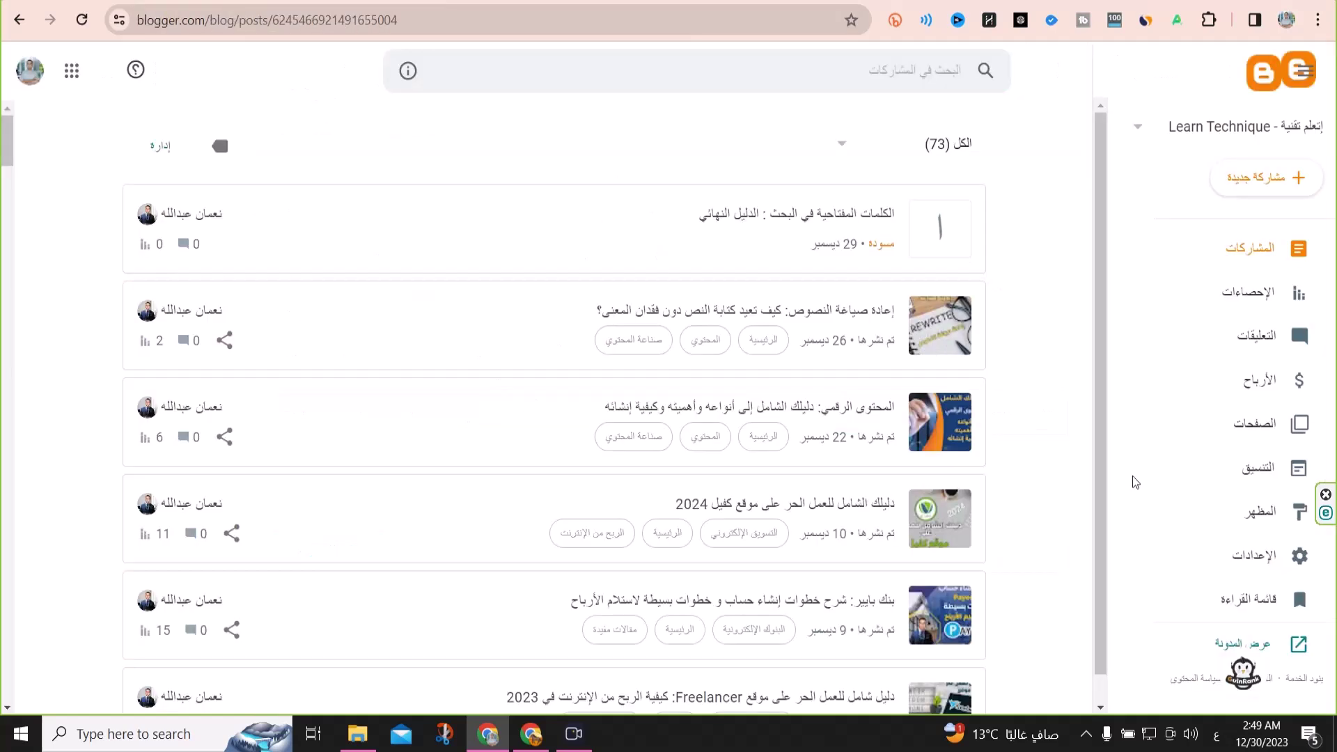
pyautogui.click(1246, 645)
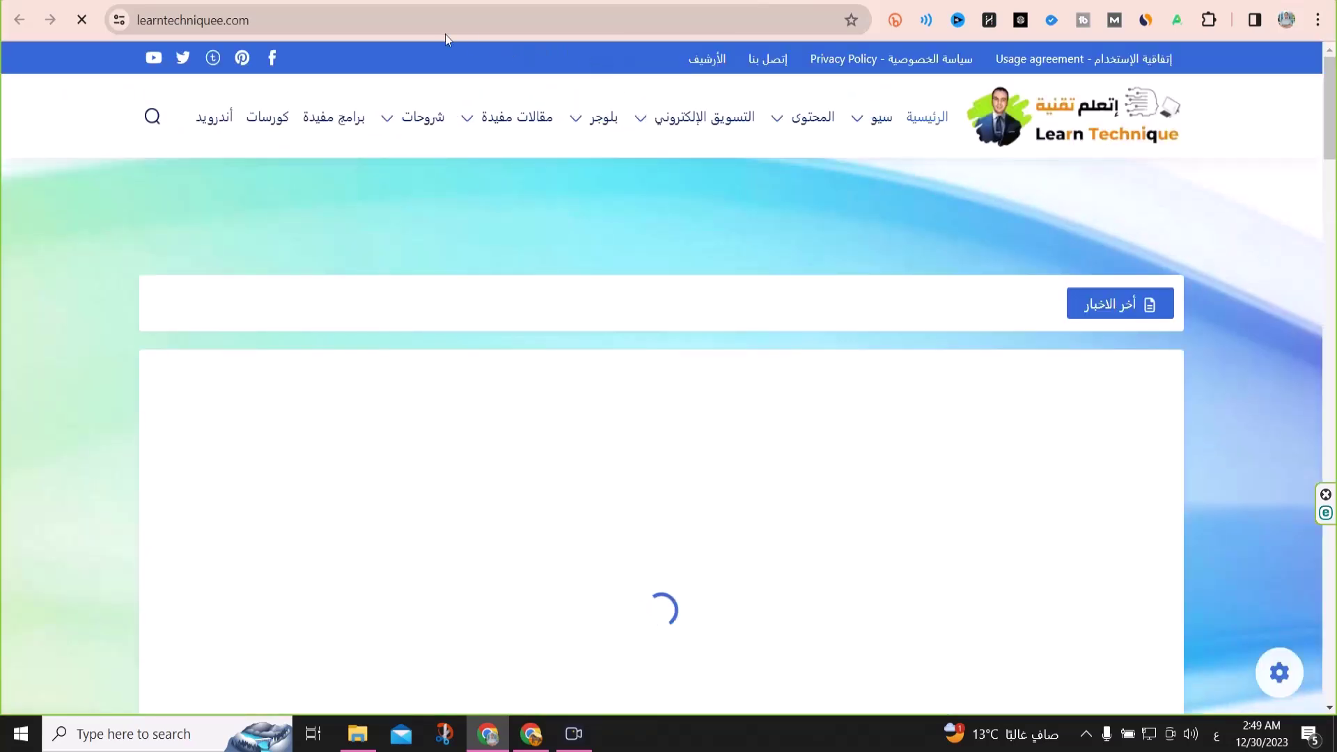
pyautogui.click(400, 21)
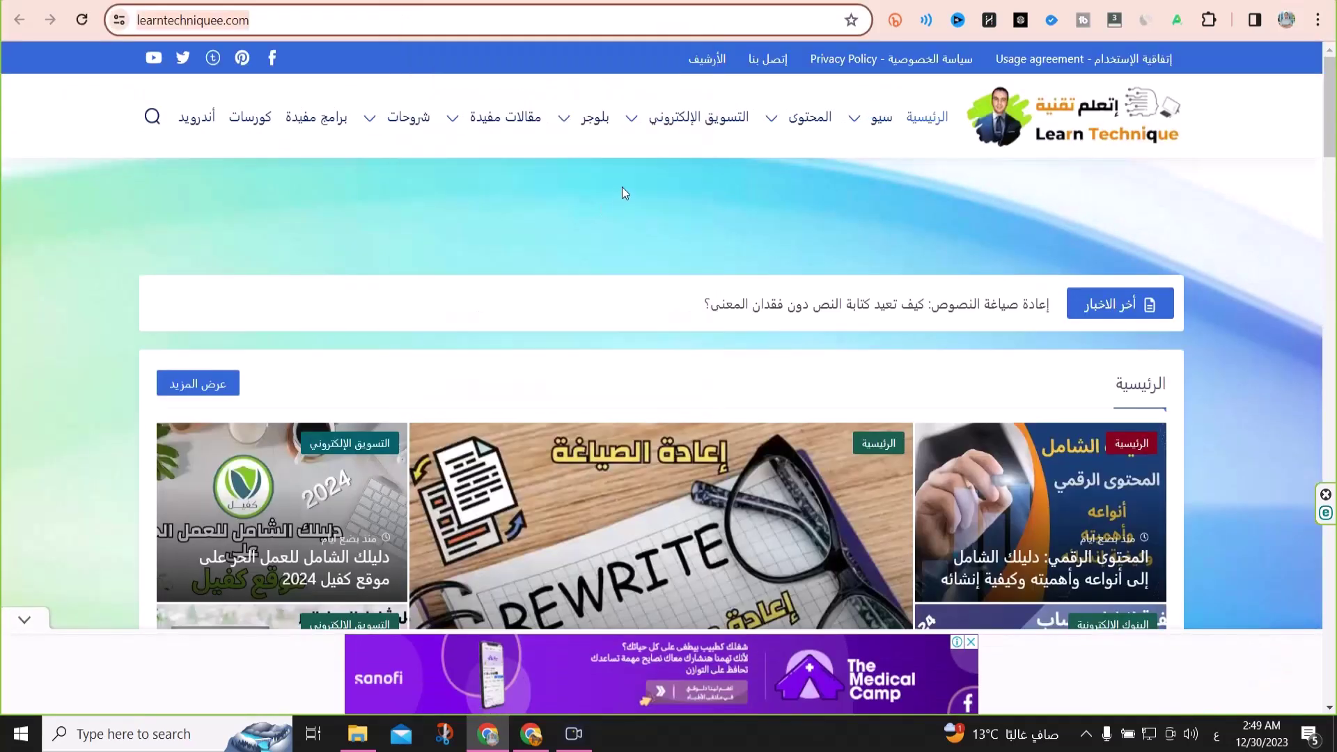
pyautogui.click(268, 21)
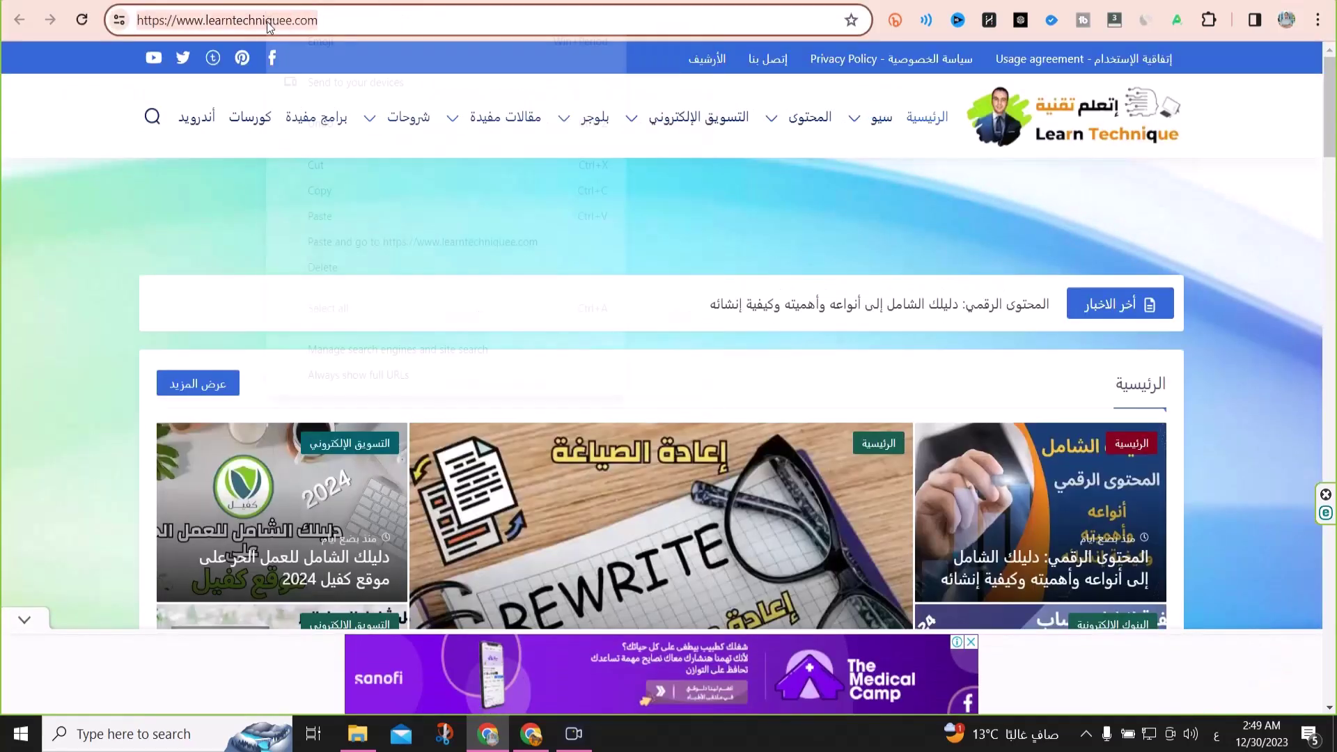
pyautogui.rightClick(268, 21)
pyautogui.click(453, 182)
pyautogui.moveTo(503, 96)
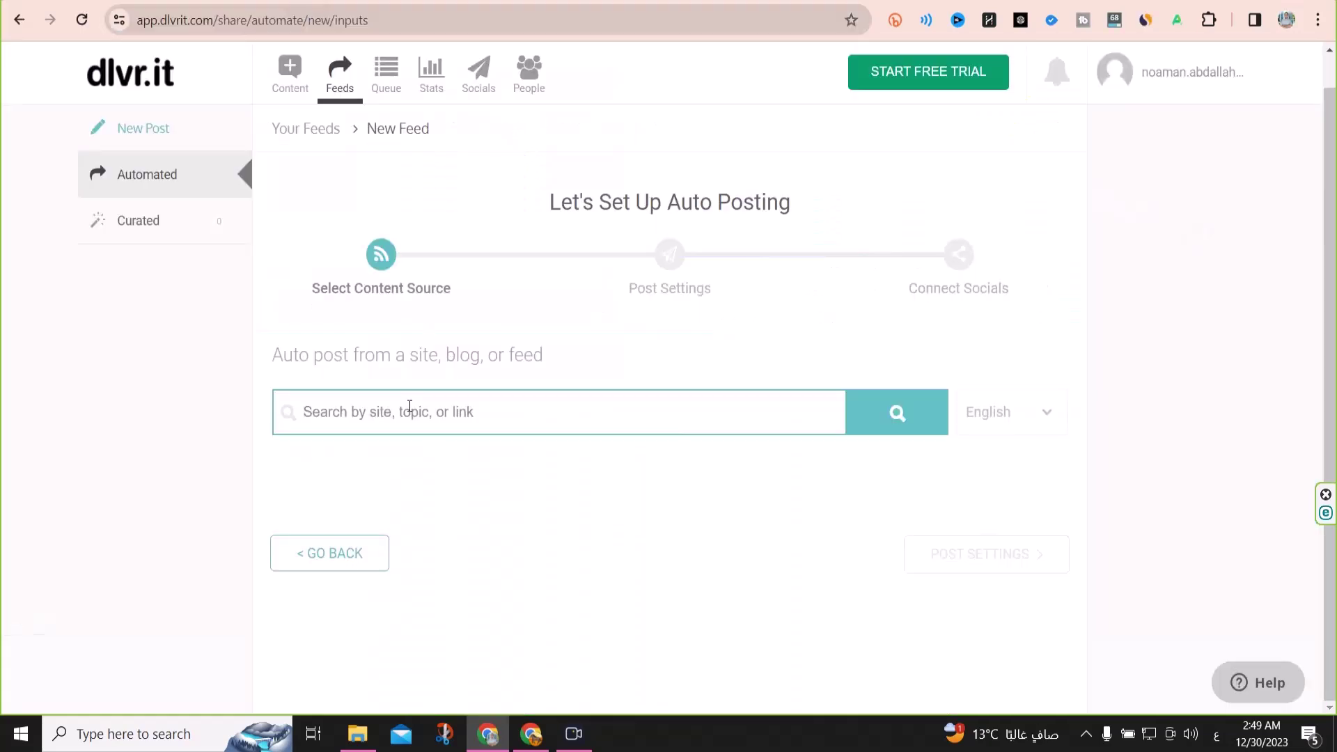
pyautogui.rightClick(411, 405)
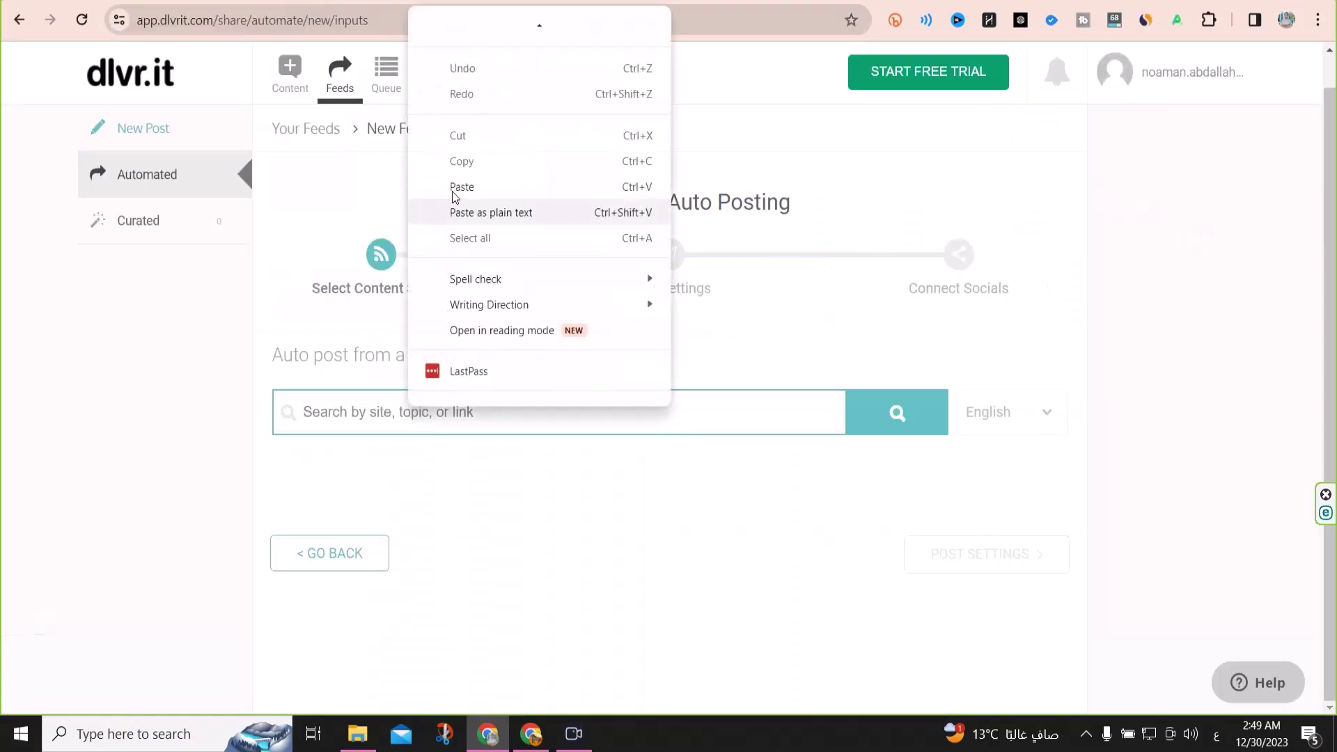
pyautogui.click(480, 186)
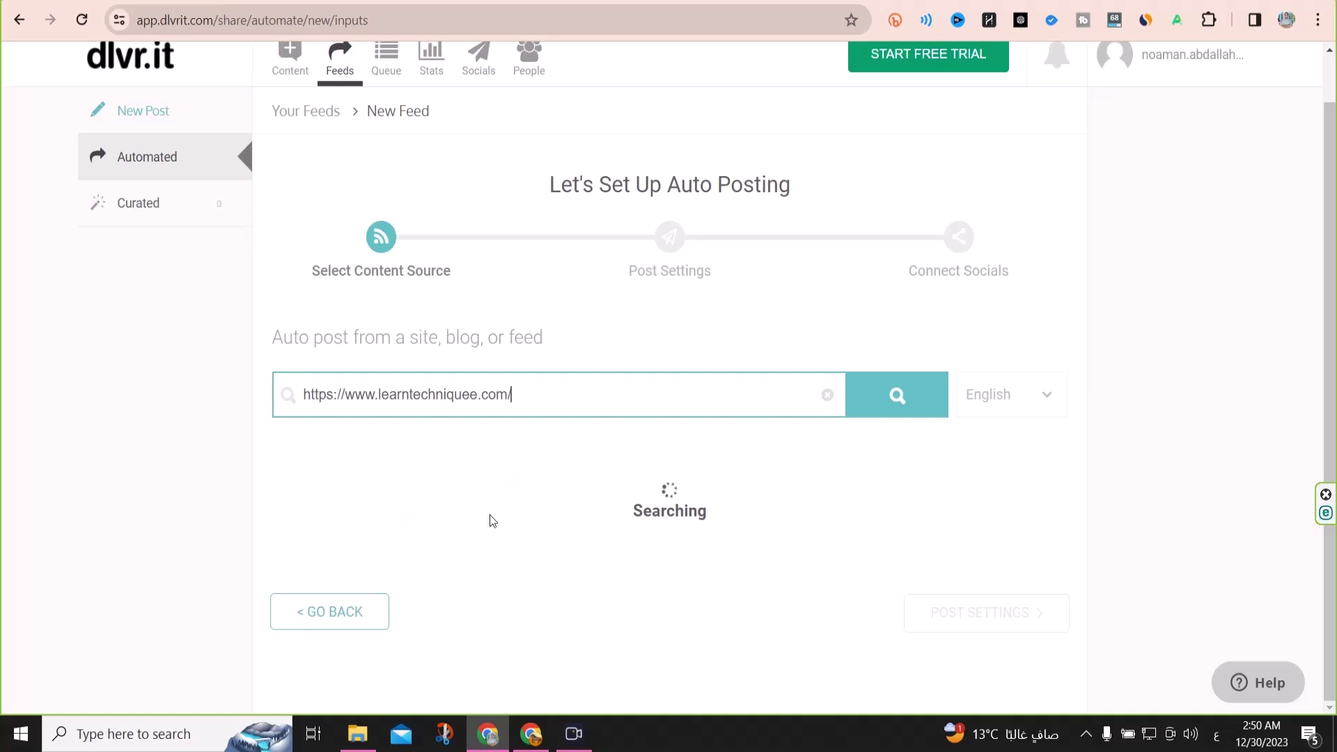
pyautogui.scroll(-3, 557, 490)
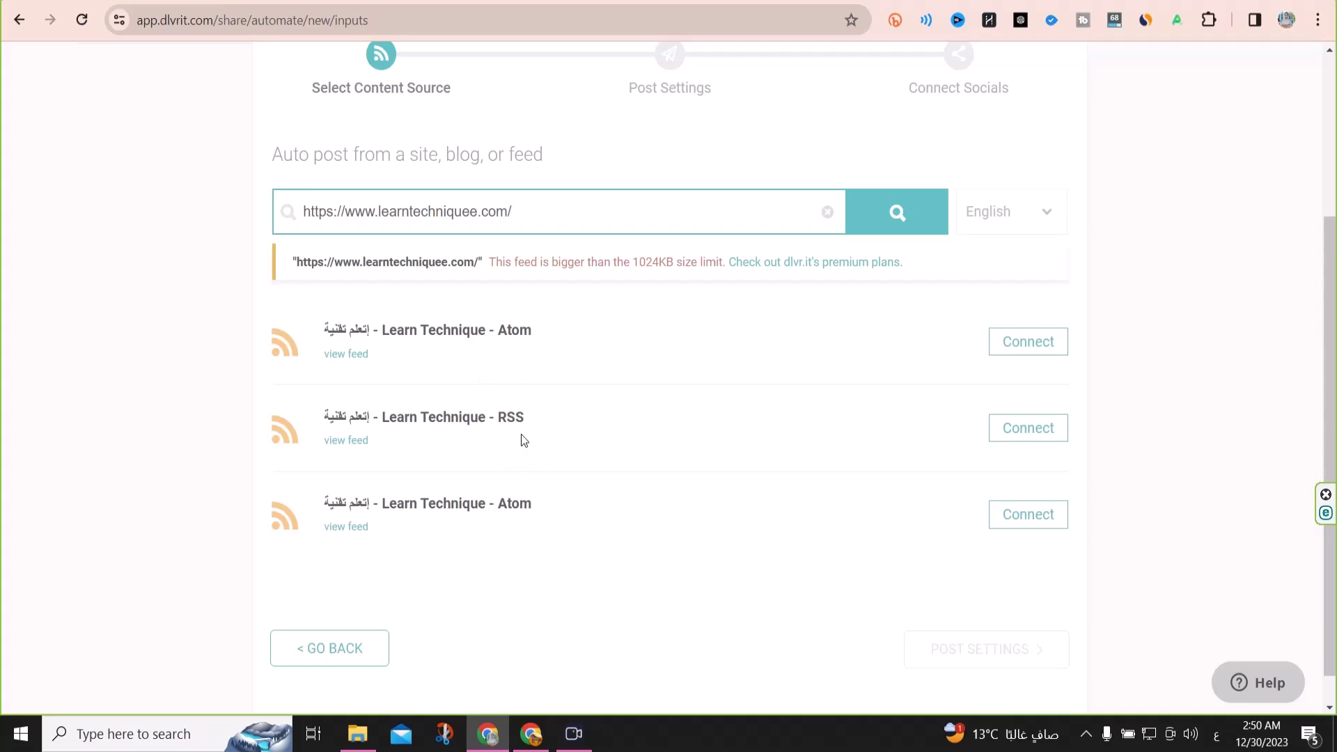
pyautogui.click(1015, 436)
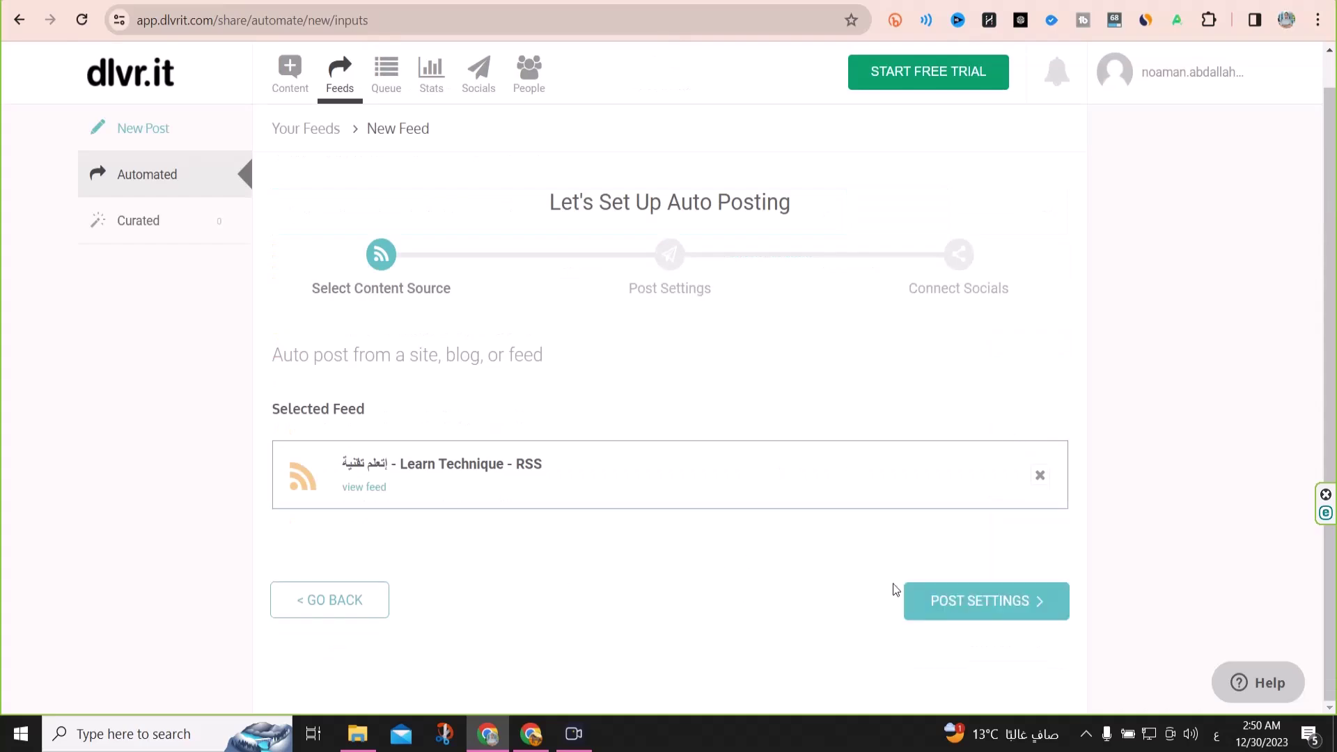
# - Continue to the post settings and shorten the feed name to "إتعلم تقنية - Learn Technique"
pyautogui.click(969, 604)
pyautogui.scroll(-1, 616, 488)
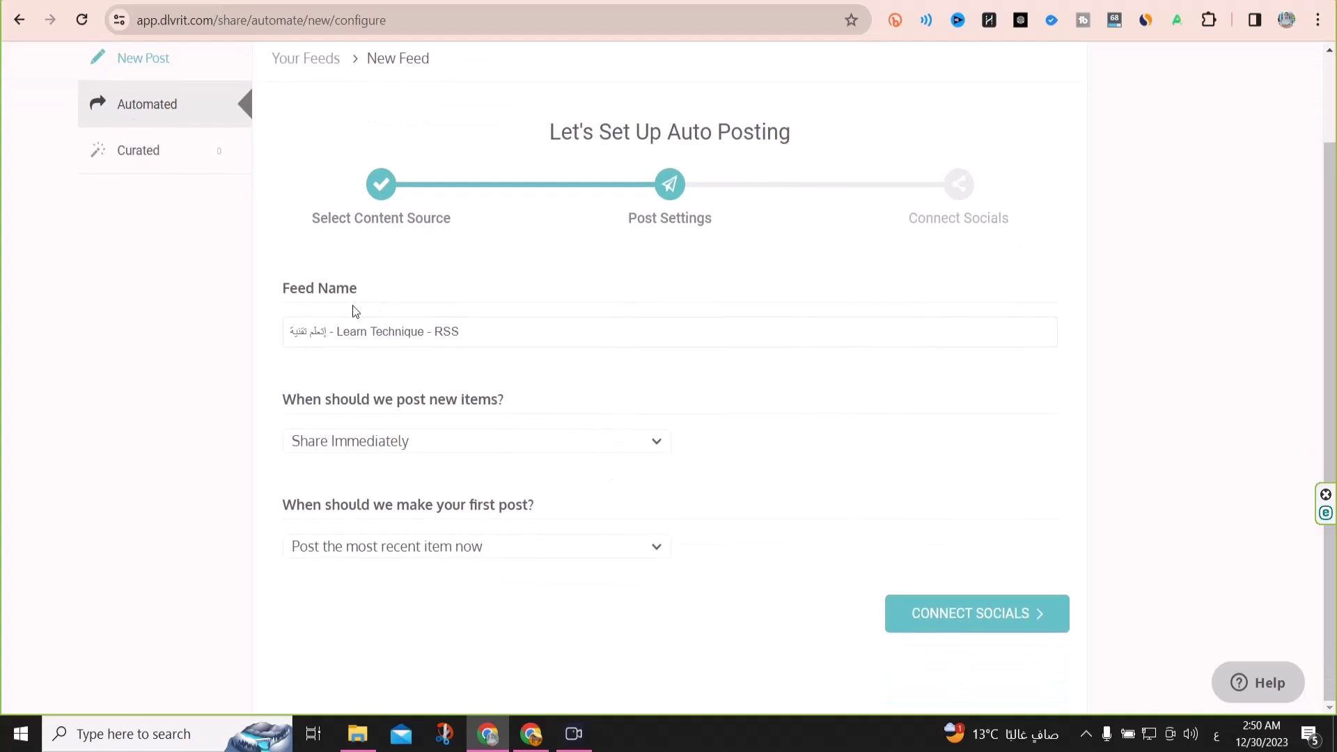
pyautogui.click(463, 332)
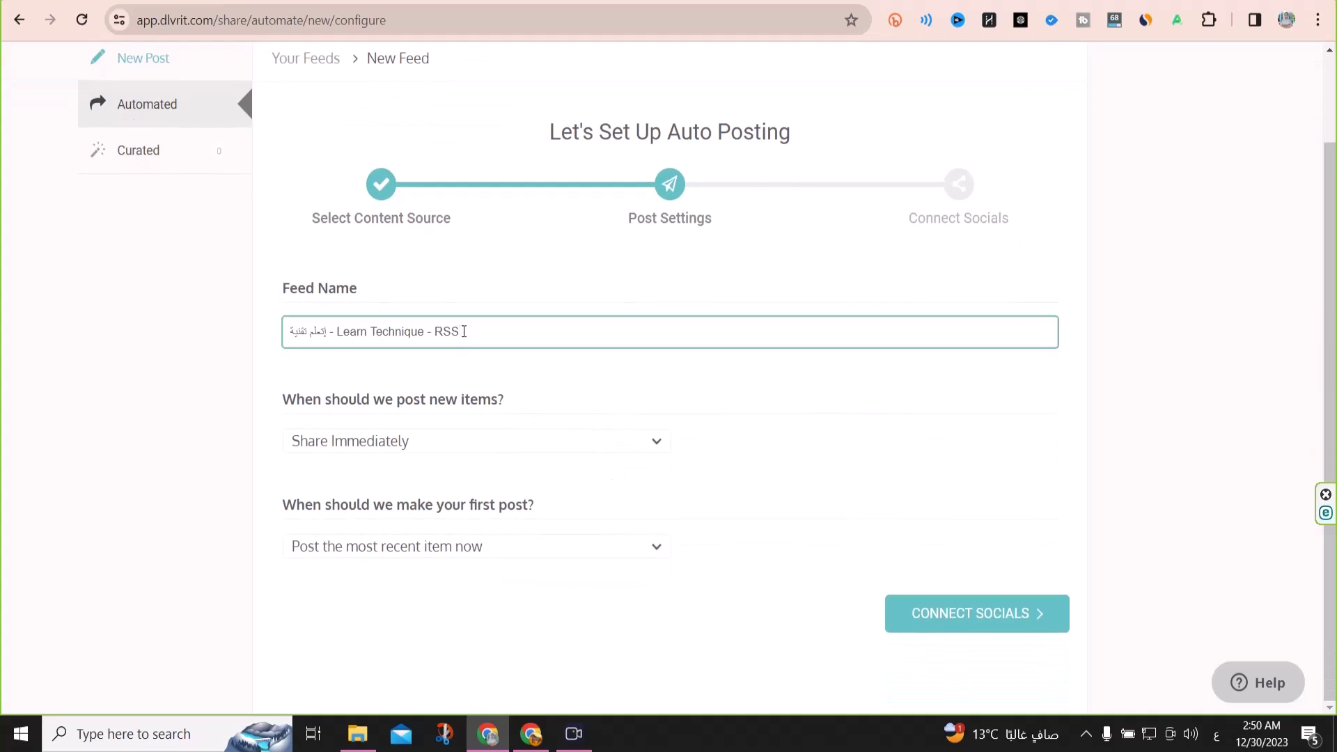
pyautogui.press('BackSpace')
pyautogui.press('BackSpace')
pyautogui.press('BackSpace')
# - Set new items to Share Immediately and the first post to "Post when a new item is published"
pyautogui.click(350, 449)
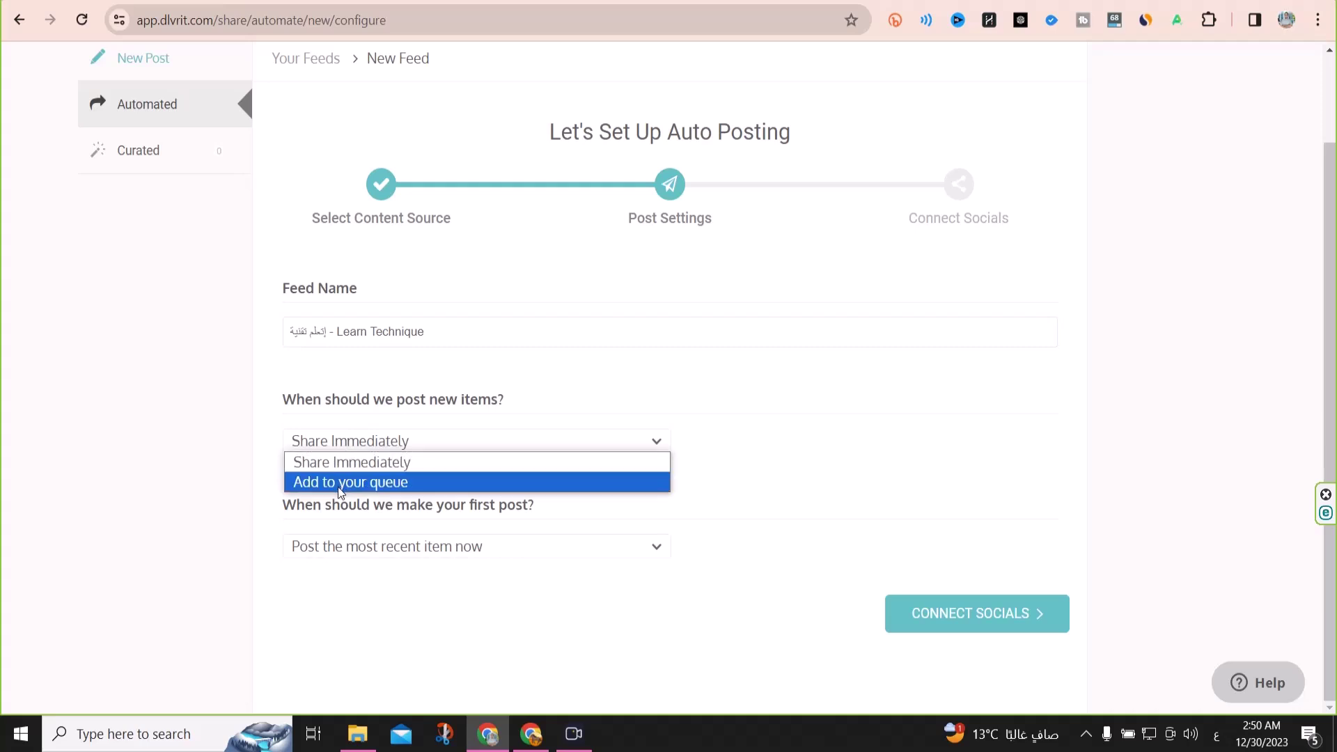
pyautogui.click(340, 463)
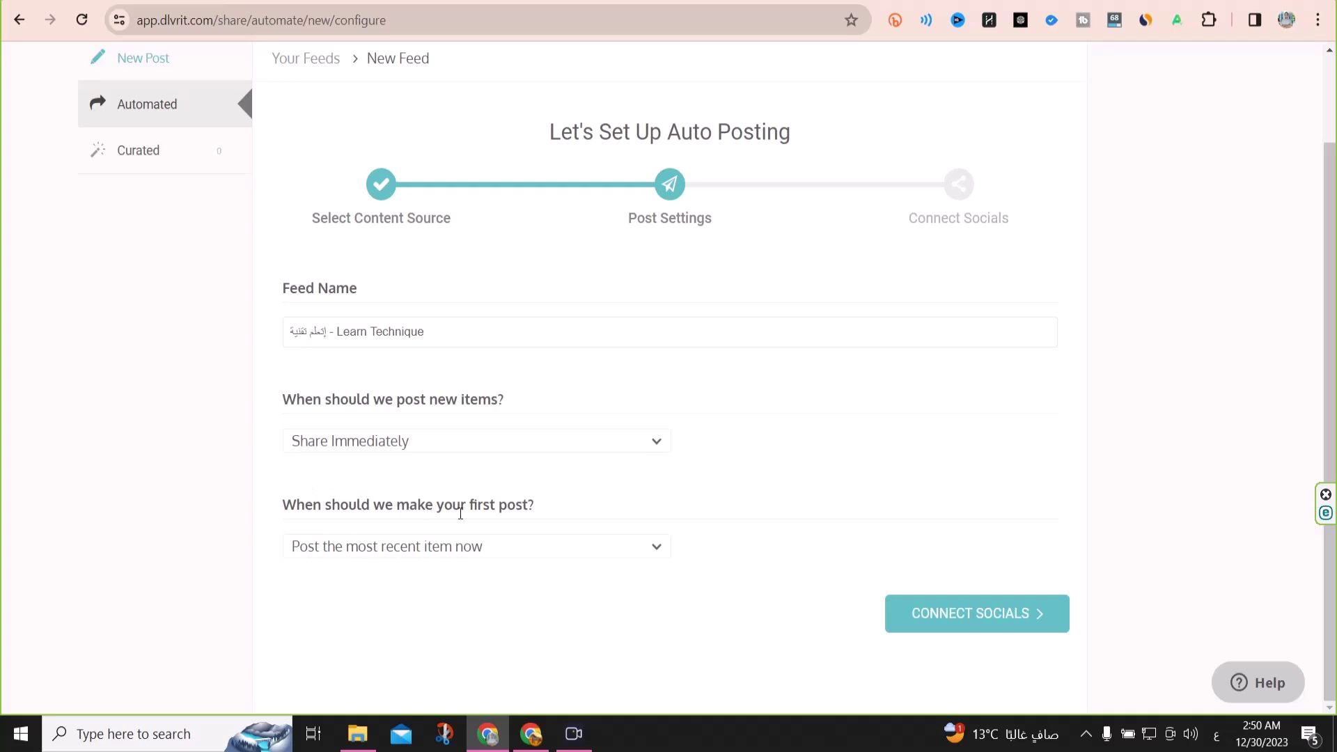
pyautogui.click(491, 549)
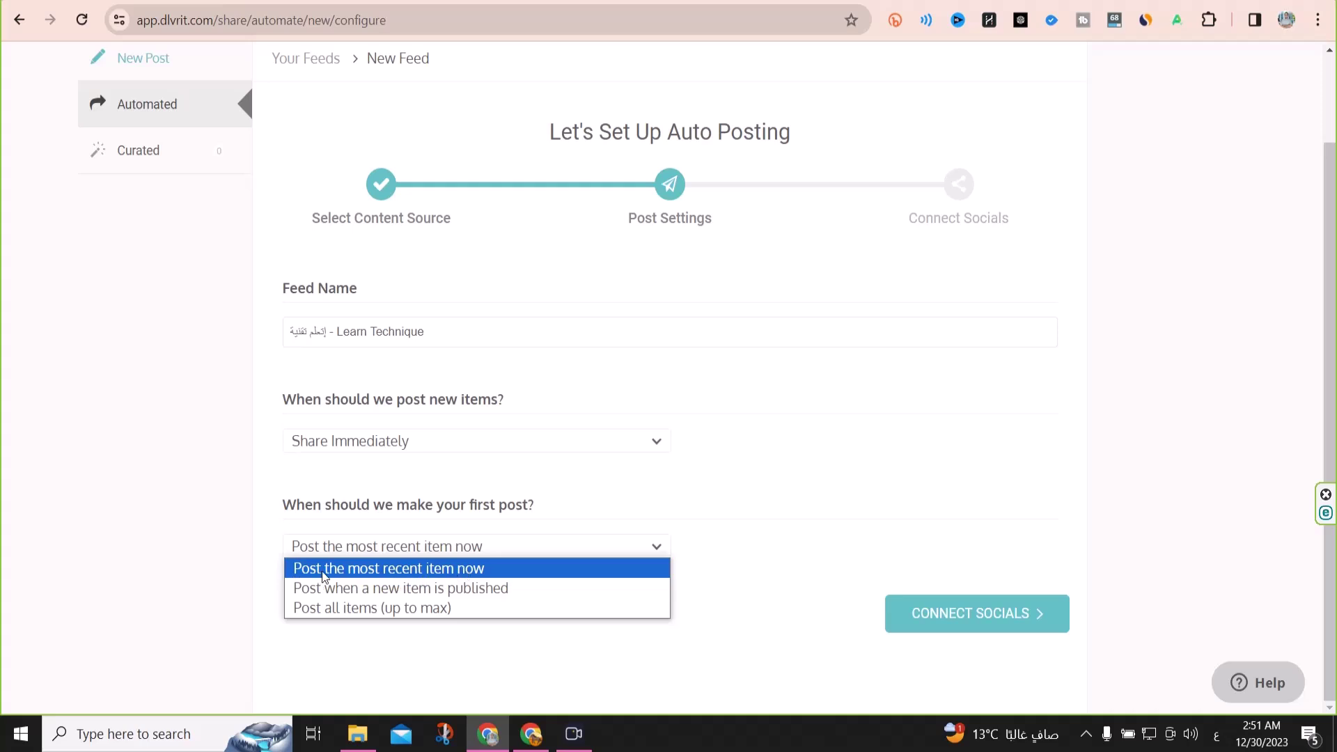
pyautogui.click(478, 591)
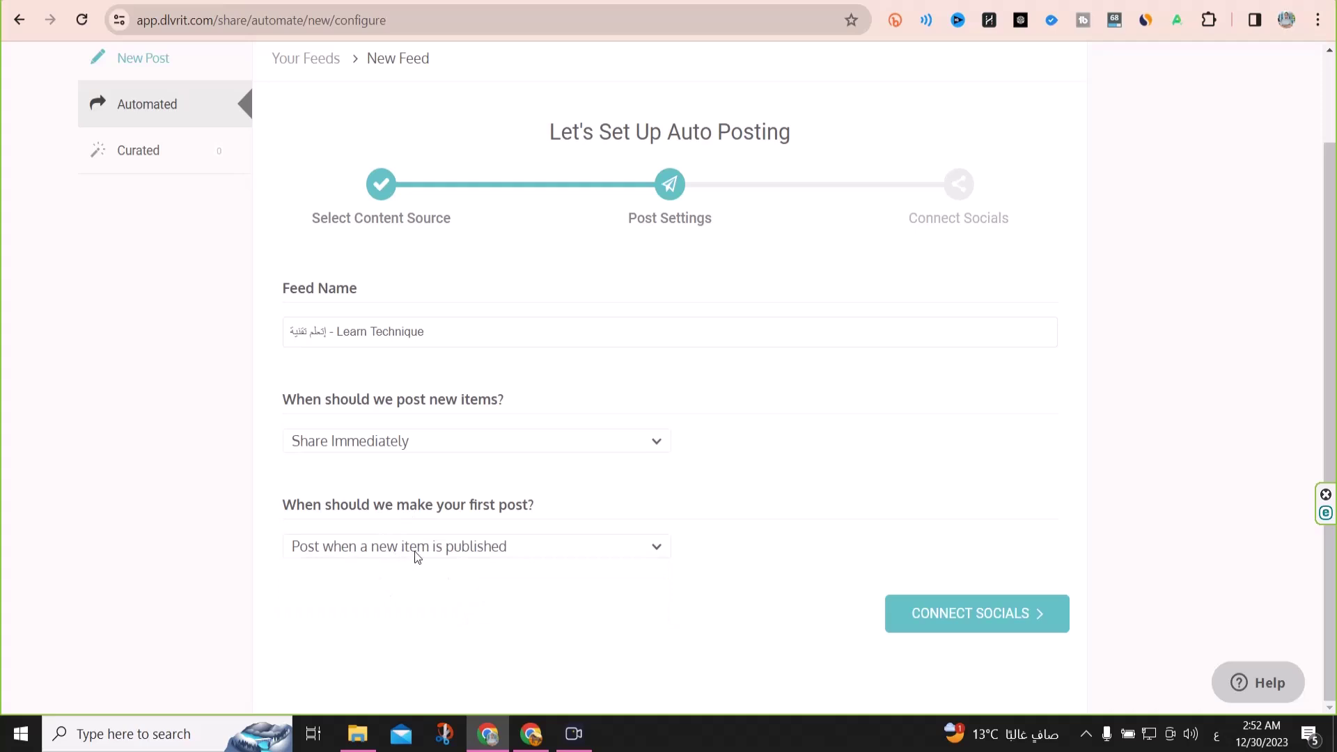
pyautogui.click(502, 549)
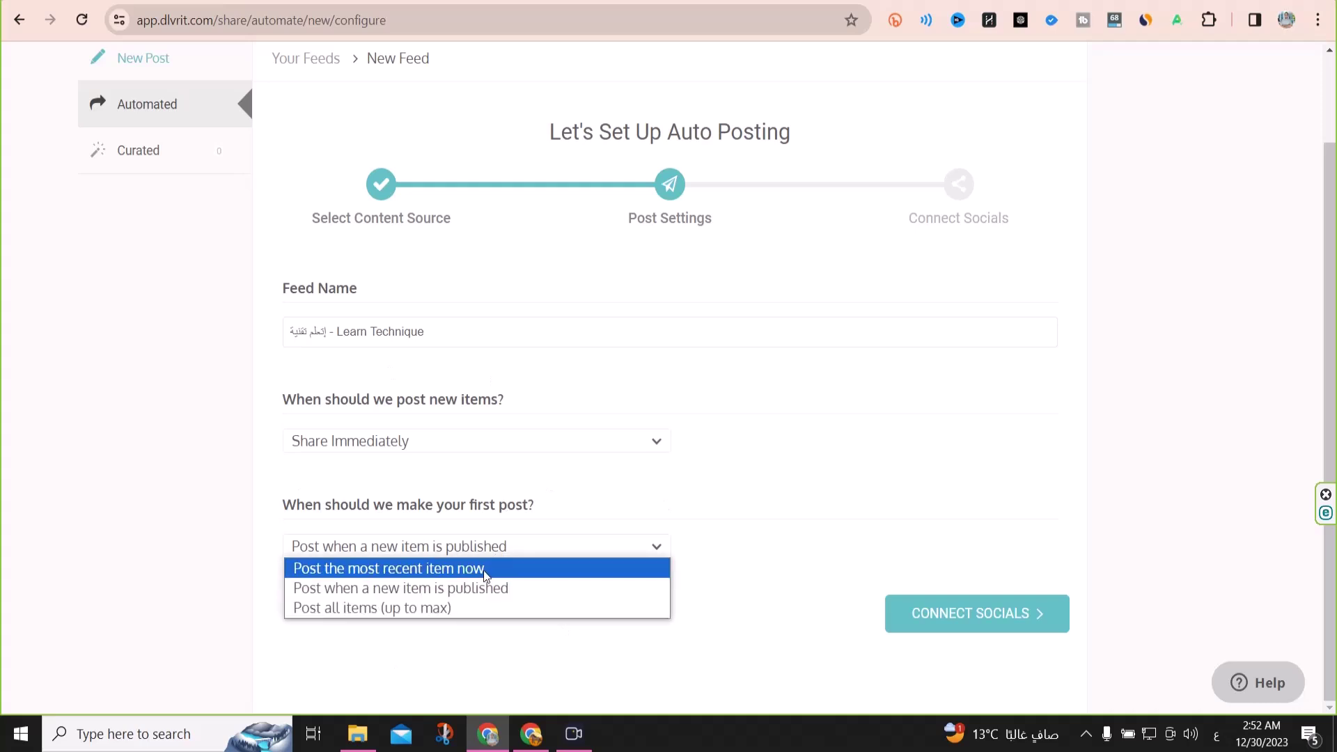
pyautogui.click(465, 587)
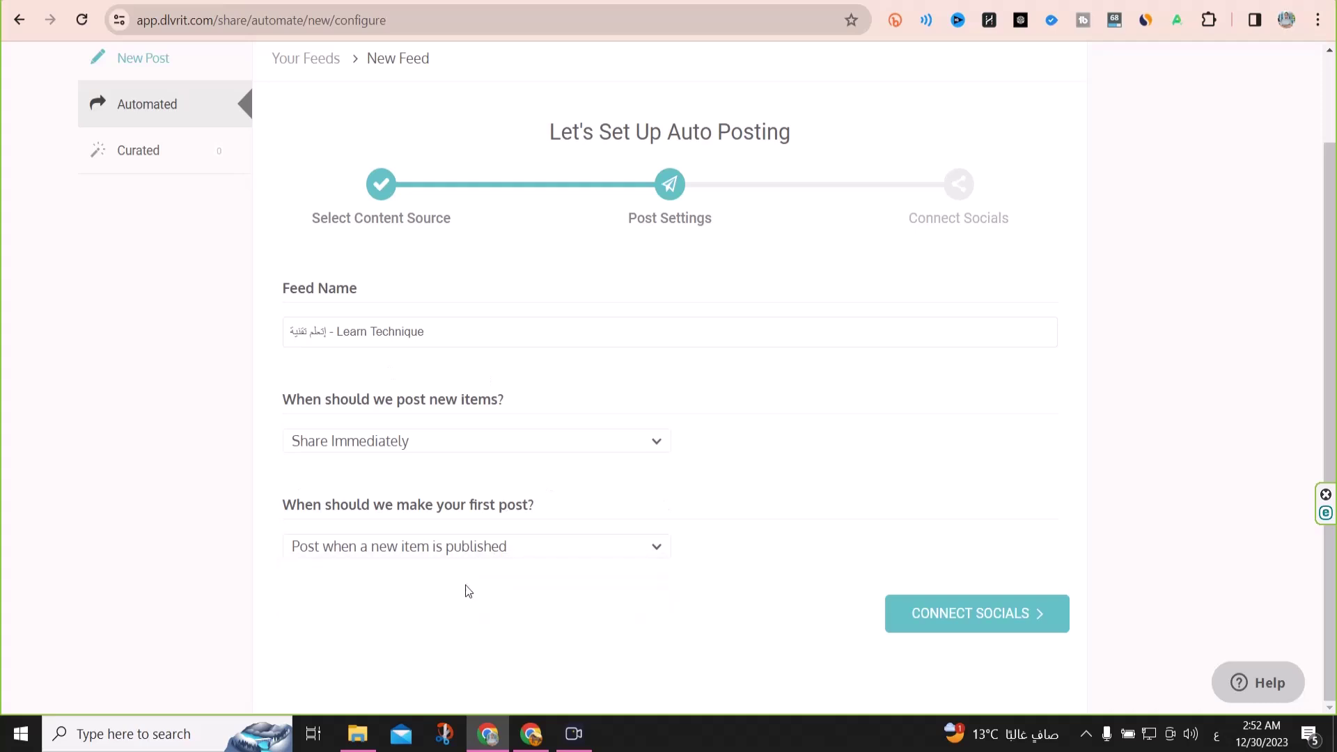
# - Proceed to connecting socials and toggle the Learn Technique Facebook page off and back on as a sharing target
pyautogui.click(945, 628)
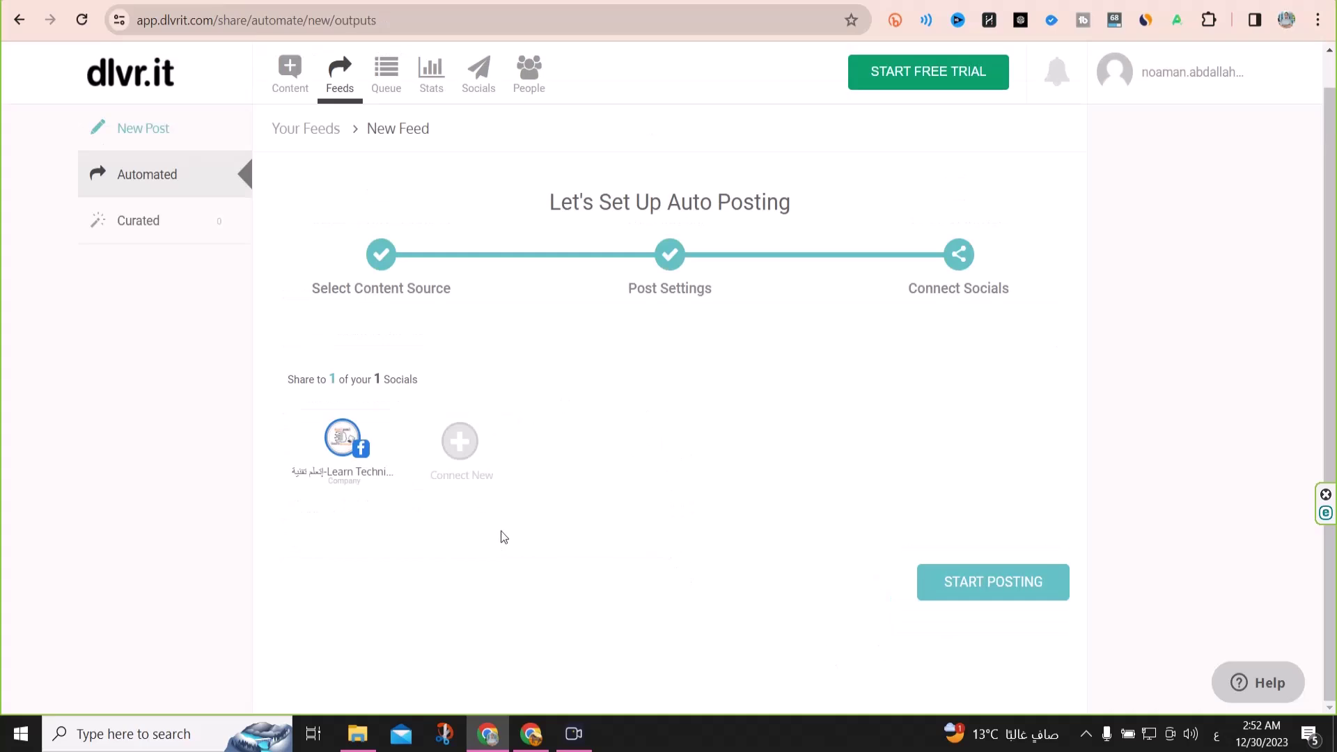
pyautogui.click(341, 438)
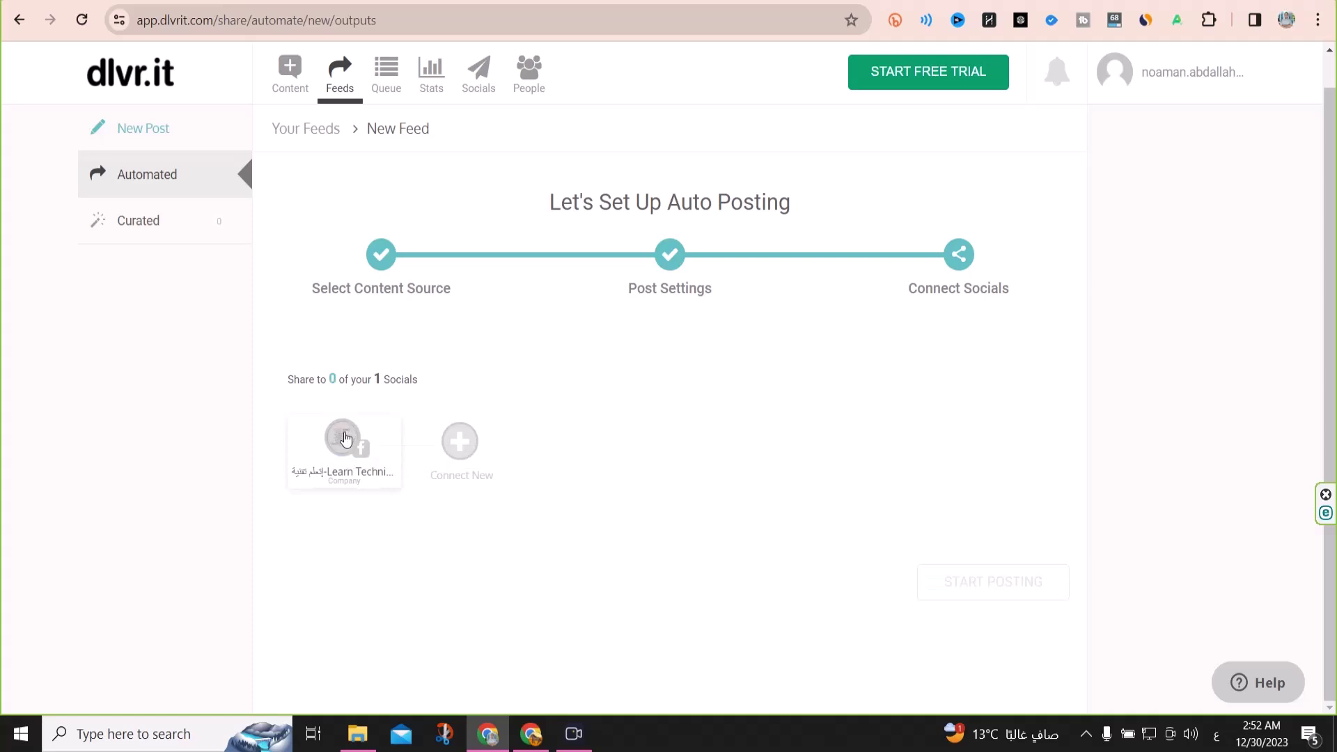
pyautogui.click(346, 449)
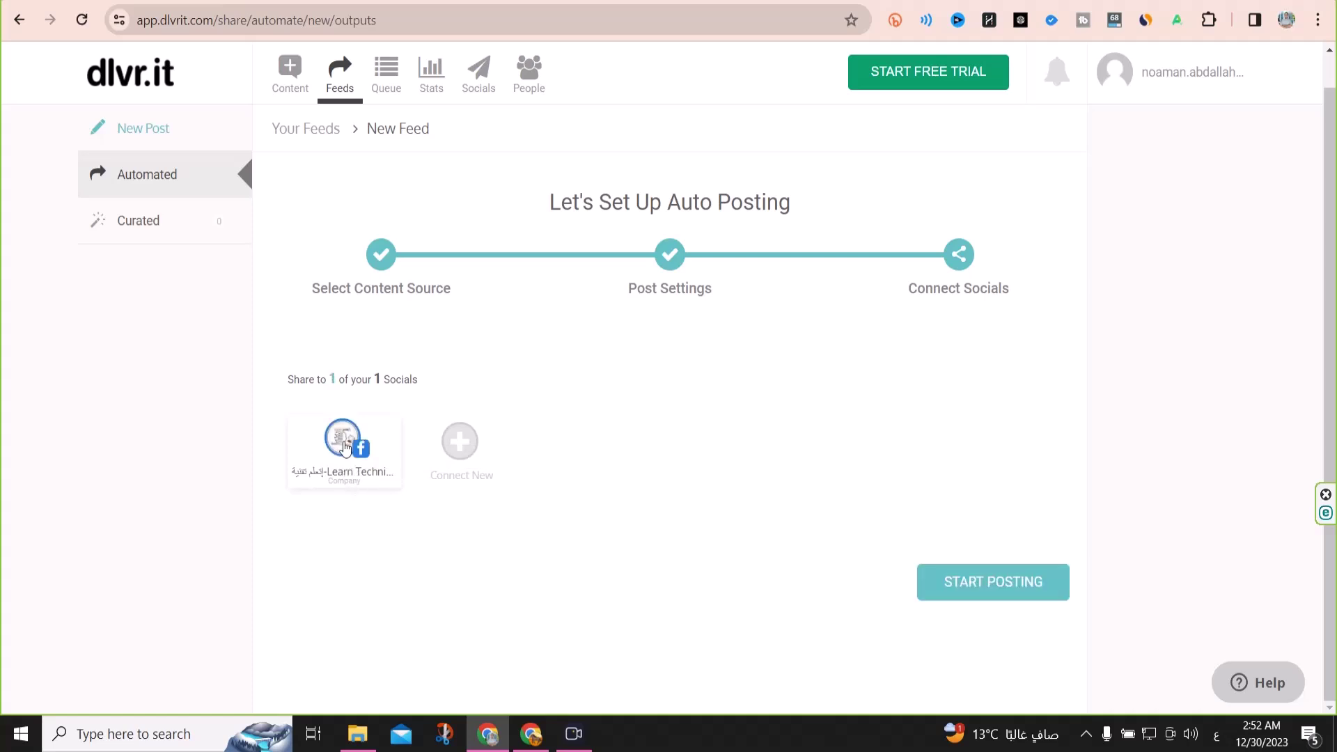
pyautogui.click(459, 441)
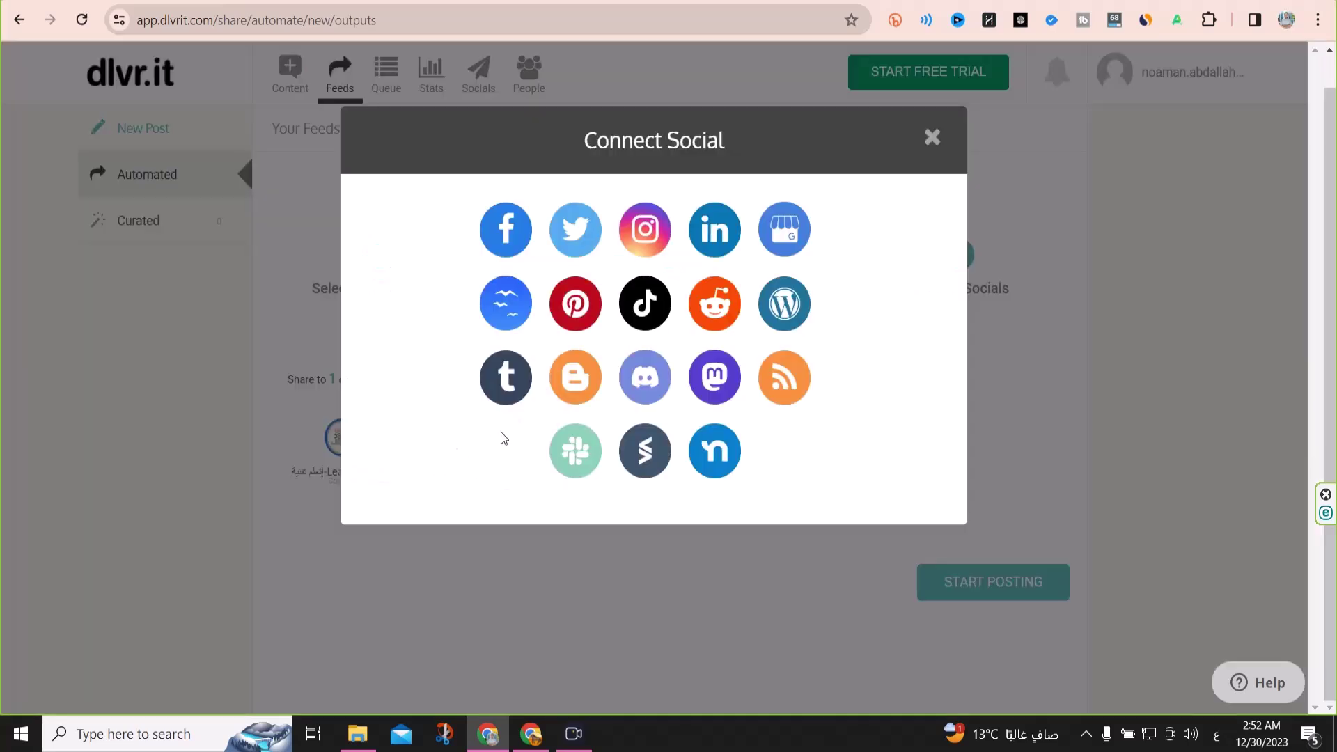
pyautogui.click(506, 239)
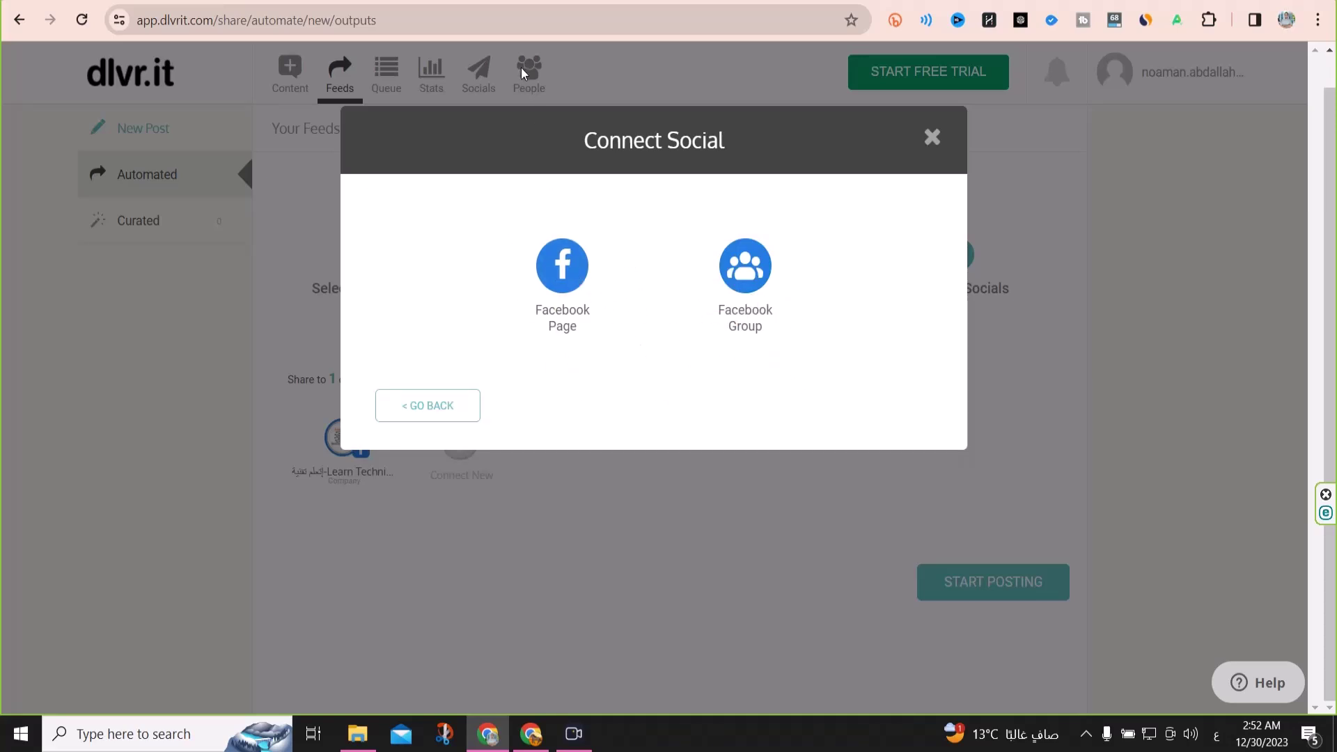
pyautogui.click(456, 411)
pyautogui.click(932, 139)
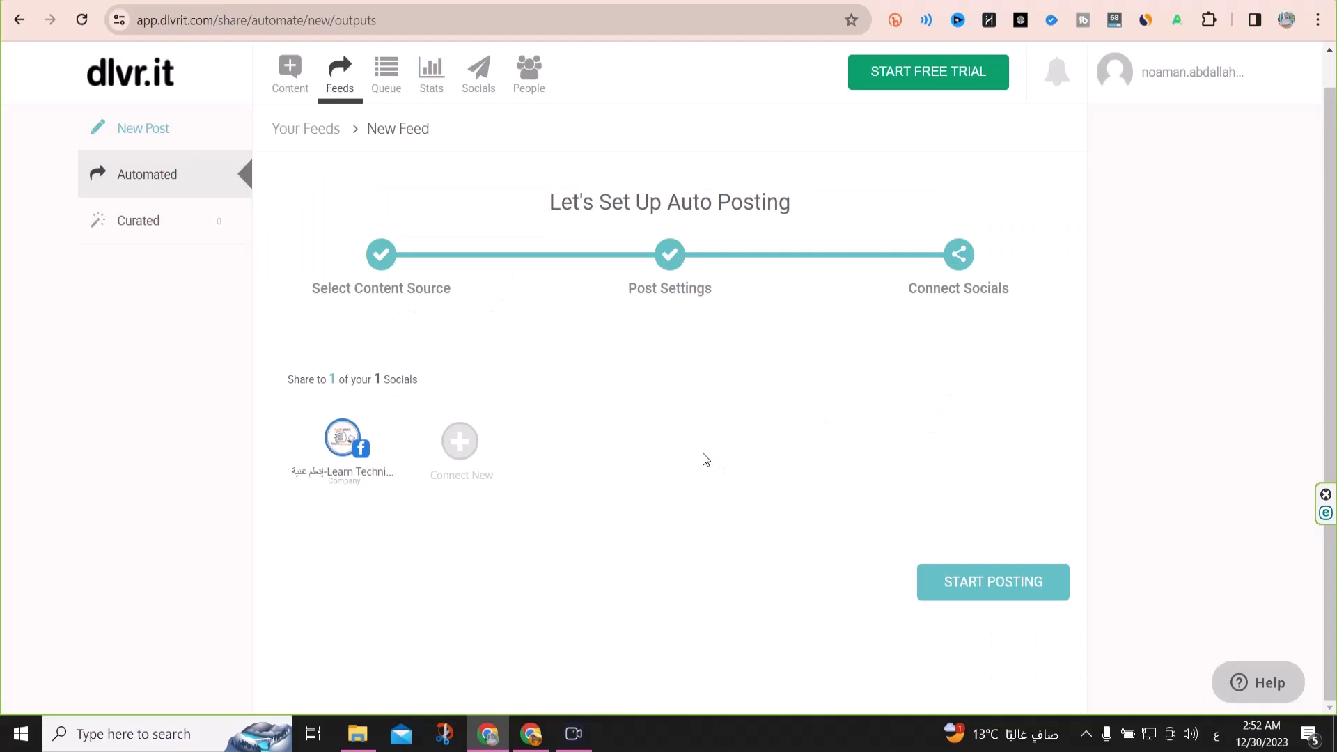
# - Start auto posting to the Learn Technique Facebook page, toggling the page's sharing off and back on before and after
pyautogui.click(342, 438)
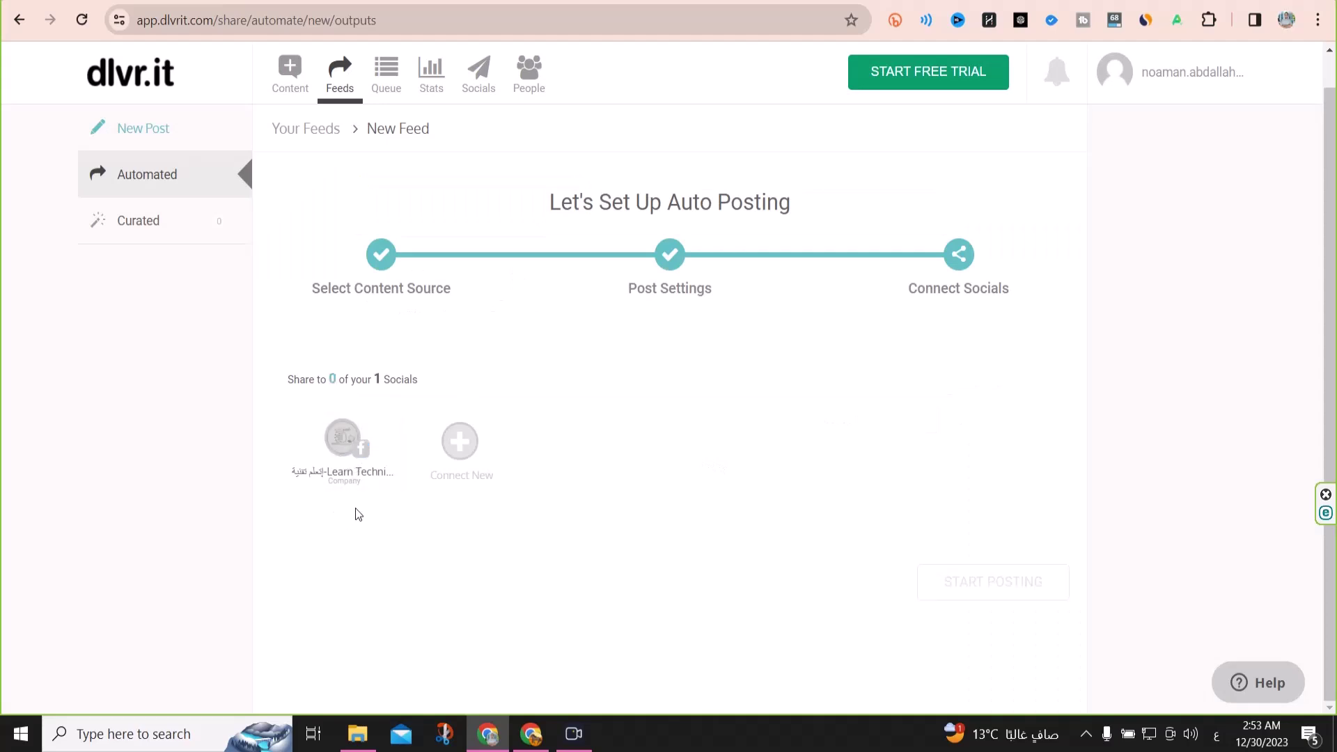
pyautogui.click(346, 442)
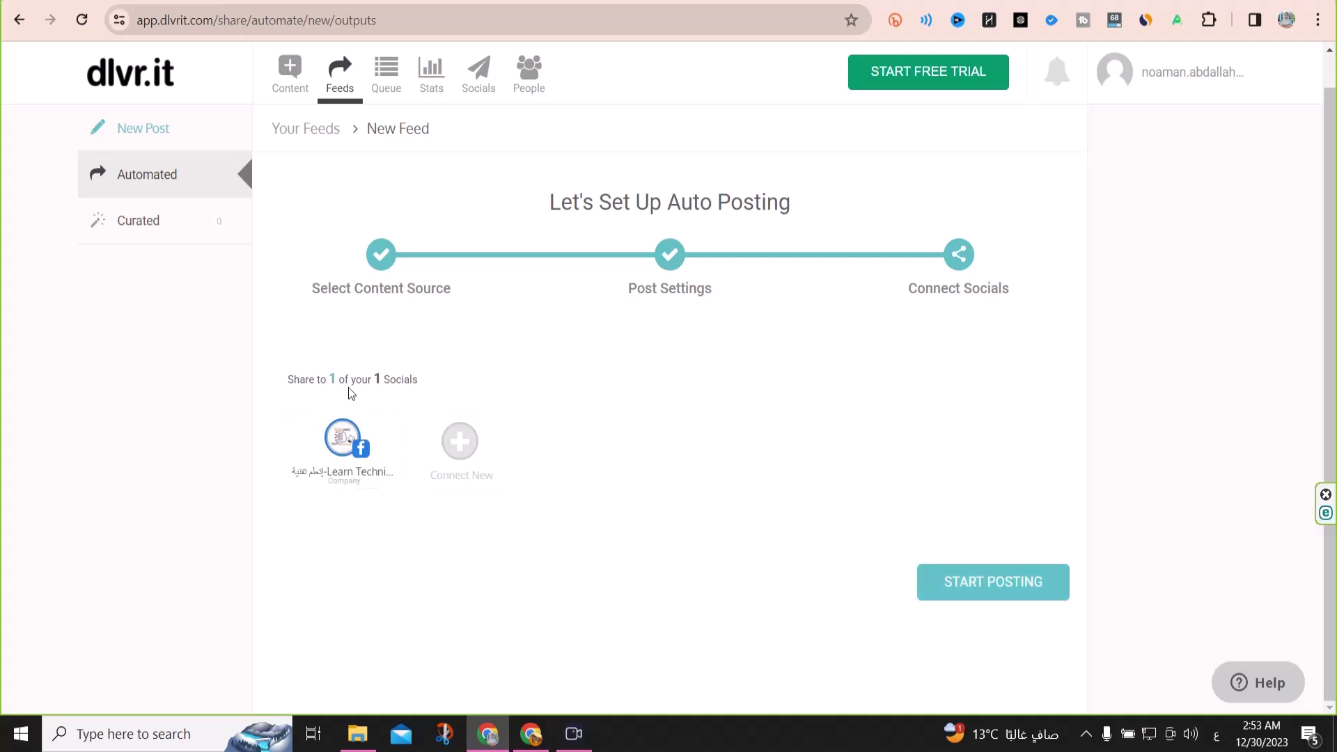
pyautogui.click(960, 601)
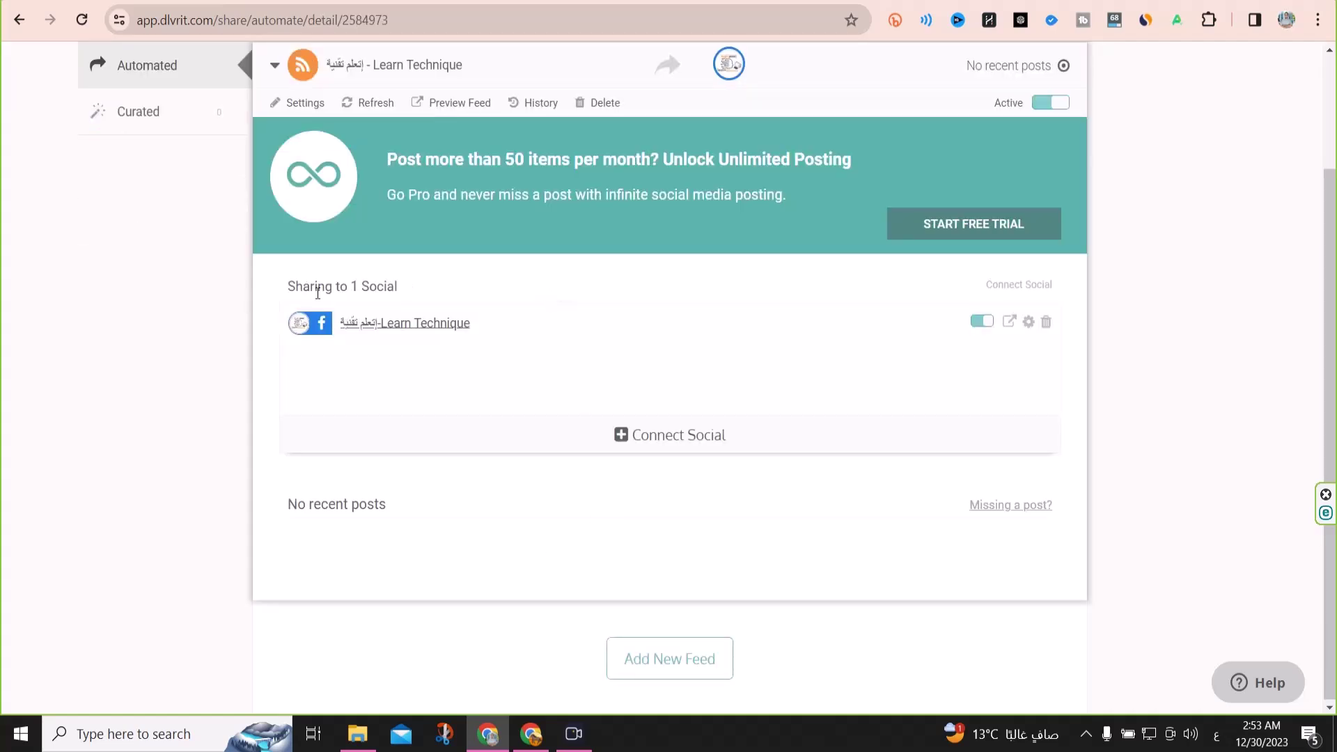
pyautogui.click(982, 322)
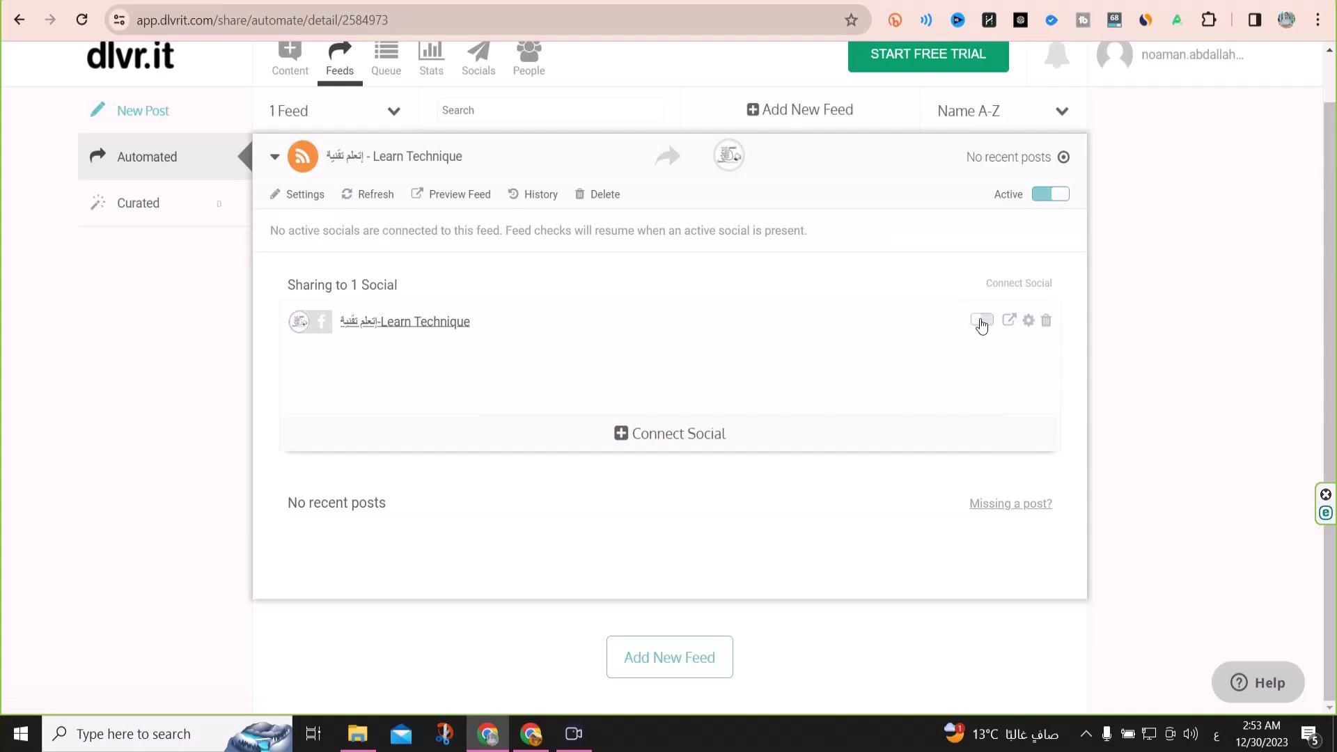
pyautogui.click(982, 322)
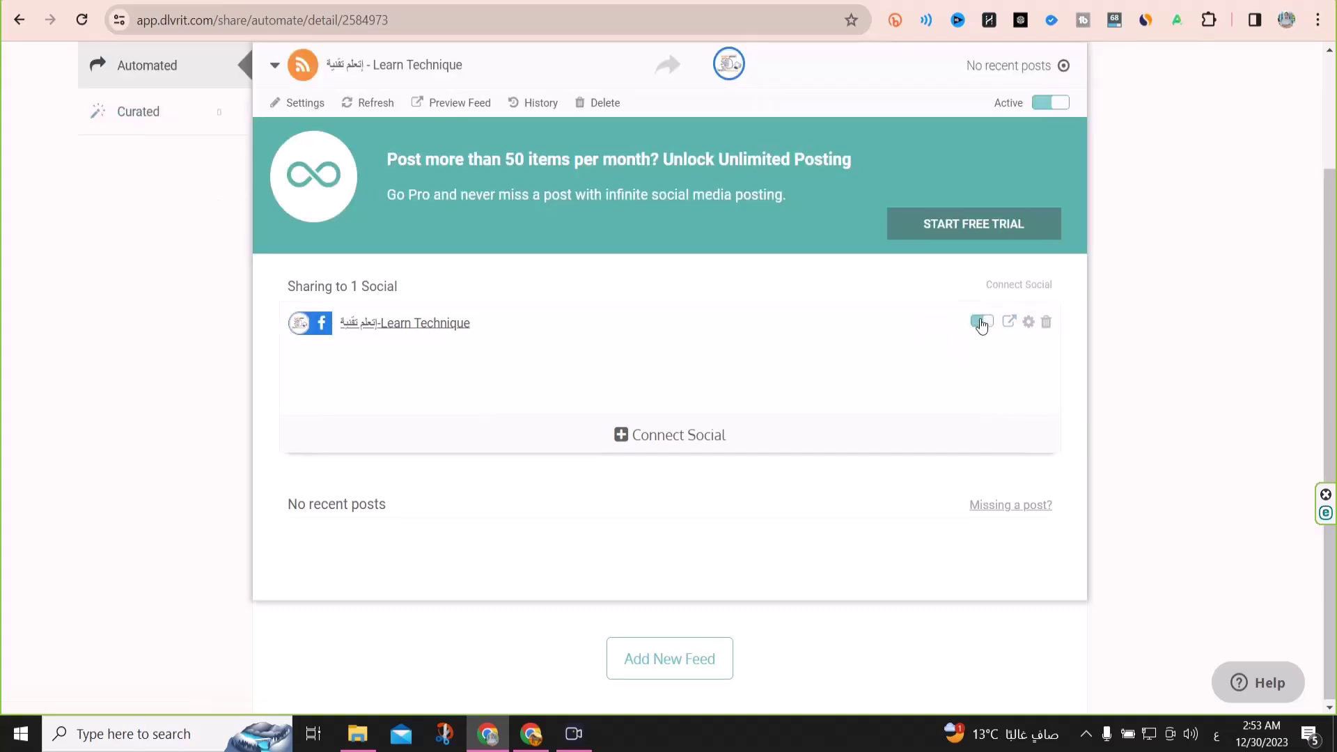
# - In the Facebook page's post settings, keep Shared Link as the post style and enable including the title above the shared link
pyautogui.click(1028, 325)
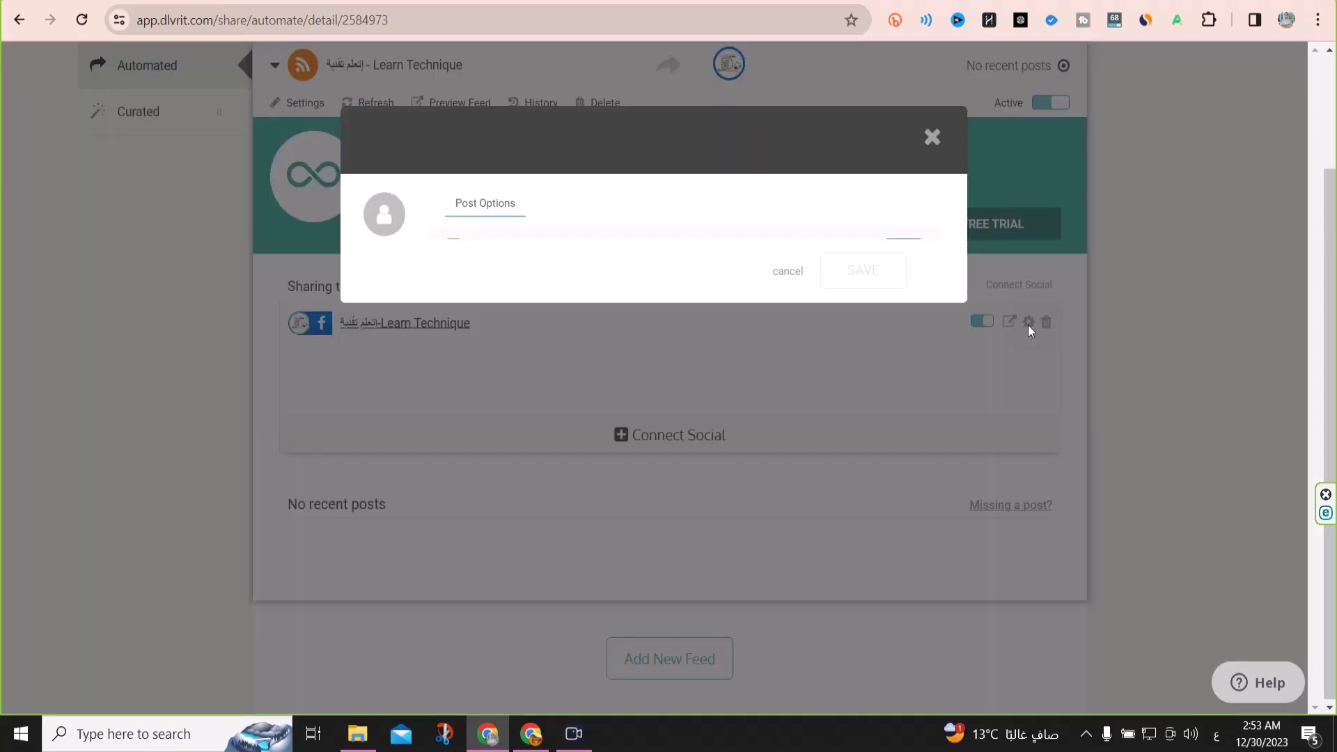
pyautogui.scroll(-4, 880, 345)
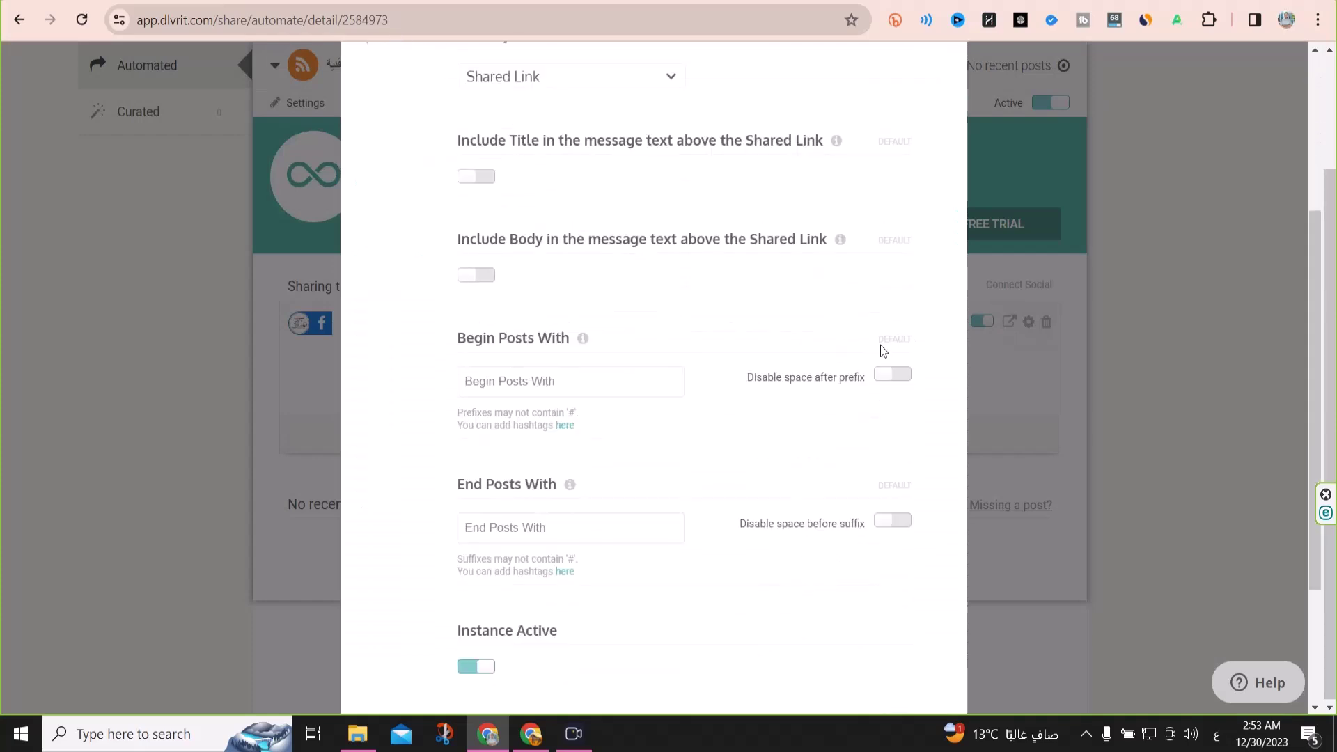
pyautogui.scroll(3, 881, 345)
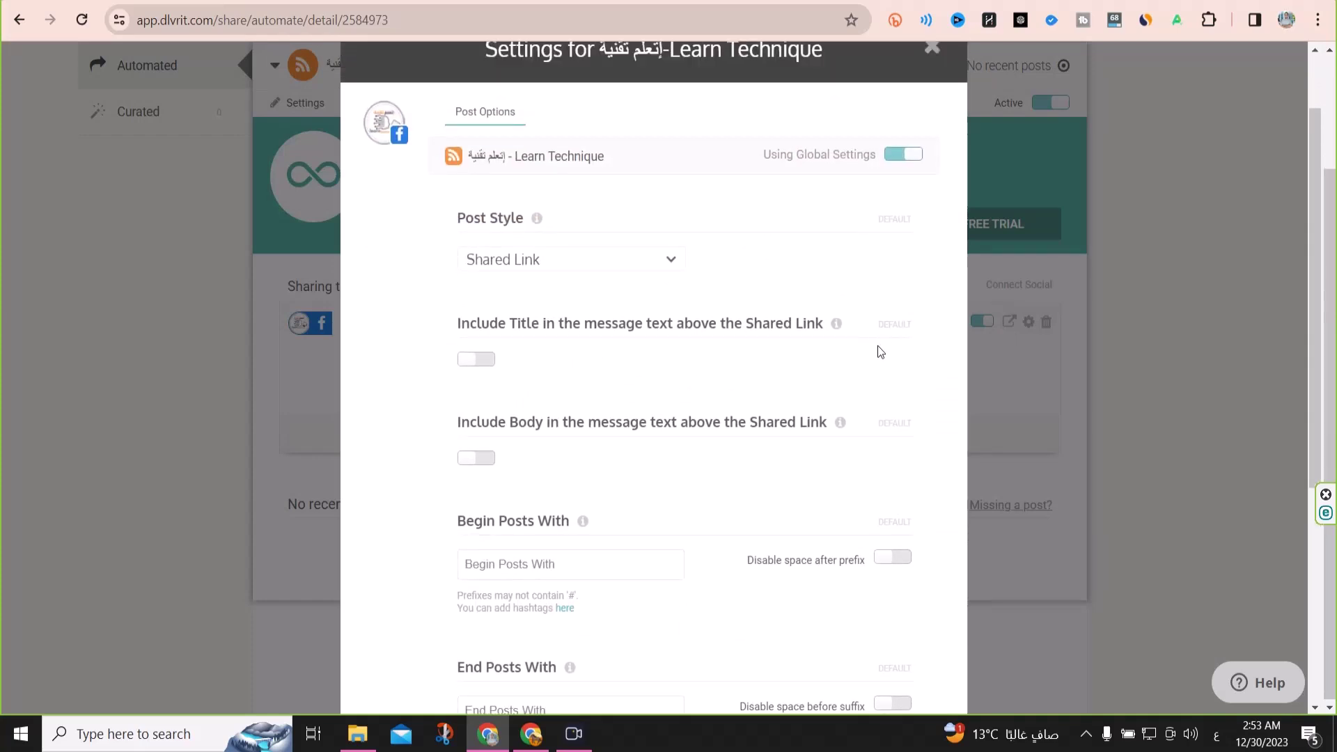
pyautogui.click(599, 260)
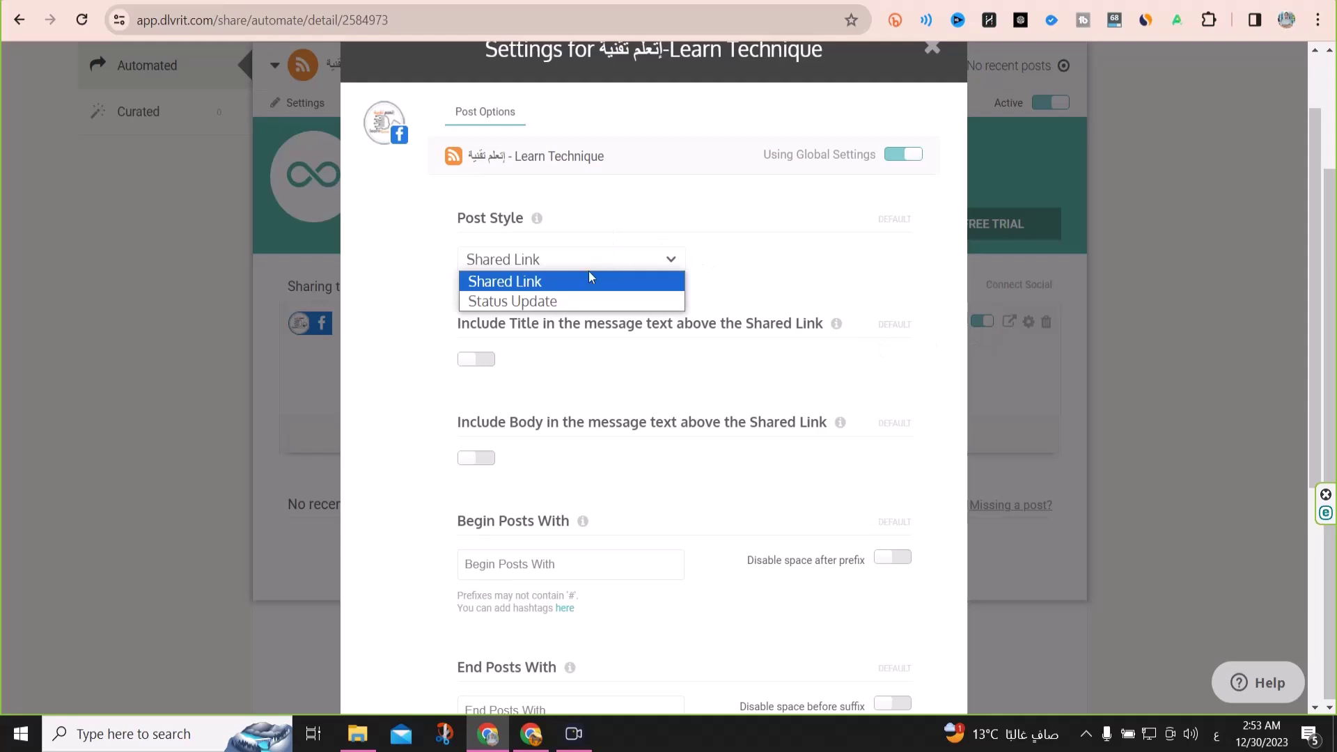
pyautogui.click(647, 261)
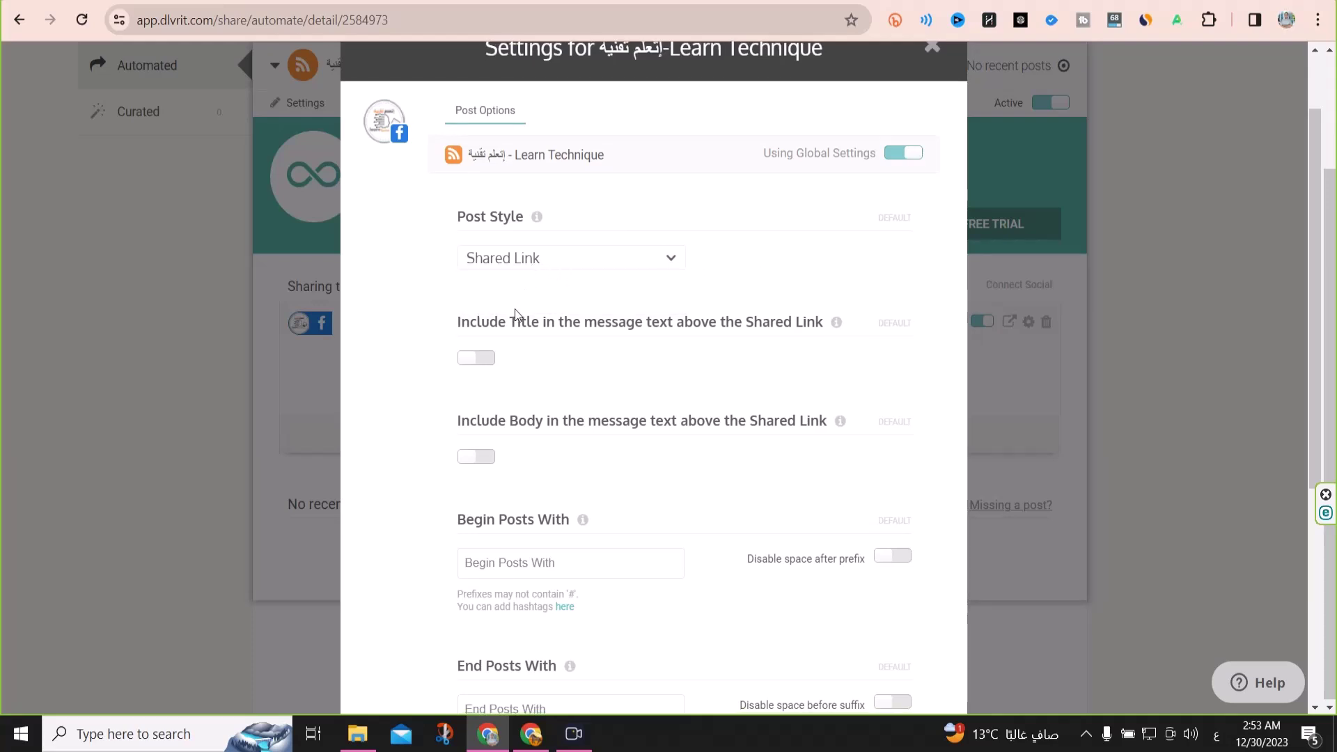
pyautogui.scroll(-2, 523, 292)
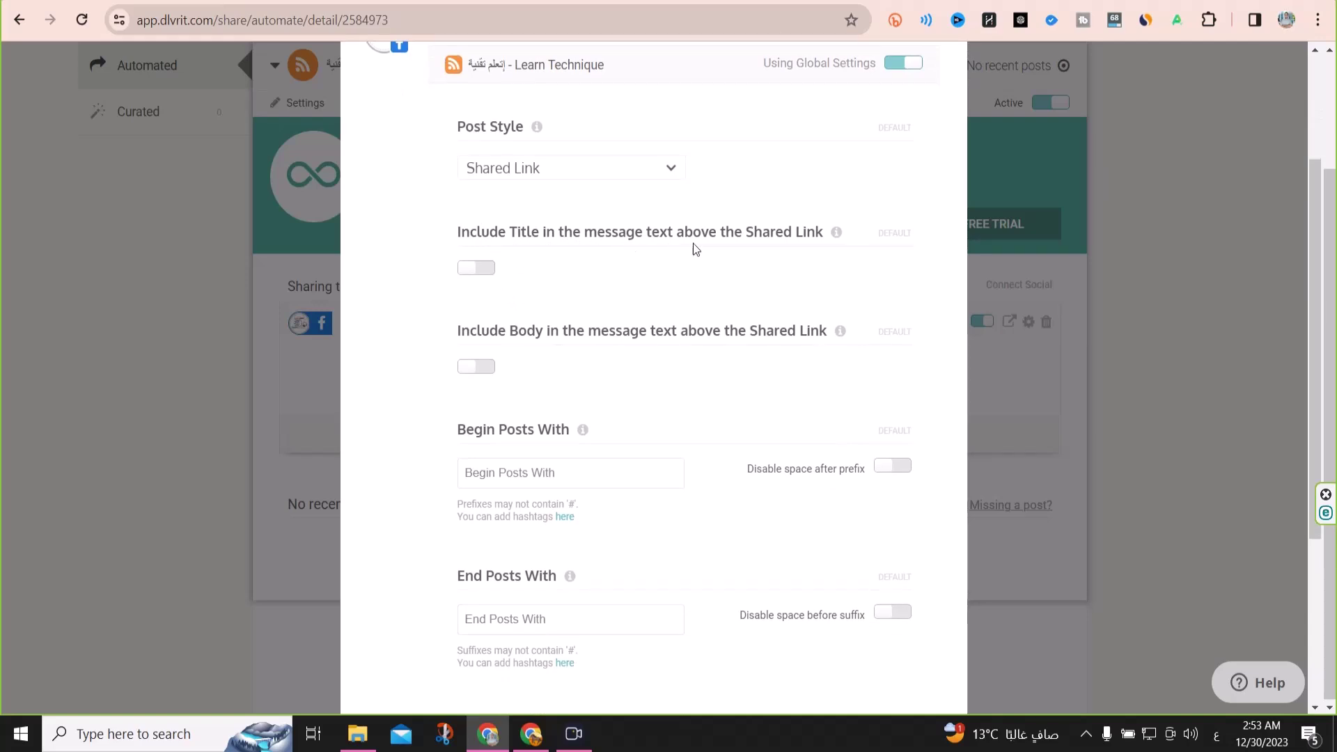
pyautogui.click(481, 269)
pyautogui.scroll(-2, 519, 278)
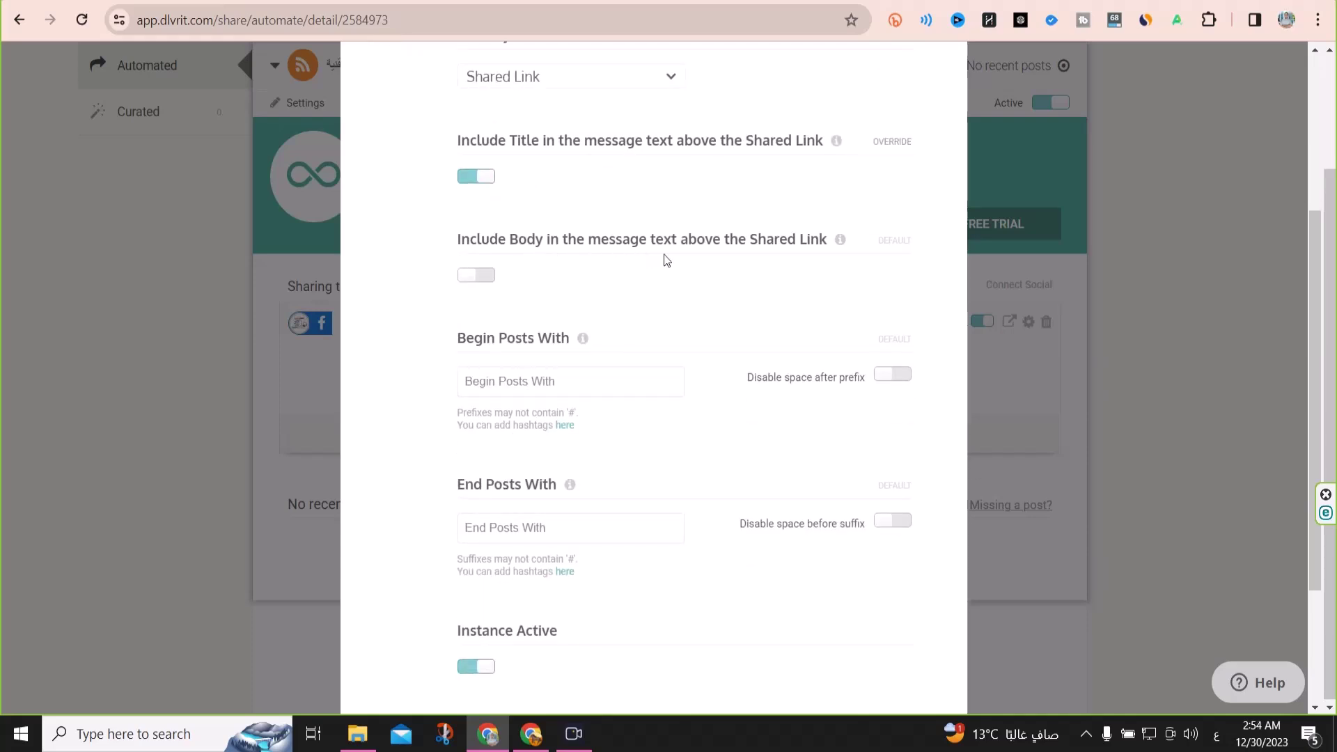
# - Toggle including the body text above the shared link on and back off
pyautogui.scroll(-2, 794, 251)
pyautogui.click(475, 188)
pyautogui.click(474, 188)
pyautogui.click(479, 190)
pyautogui.click(486, 188)
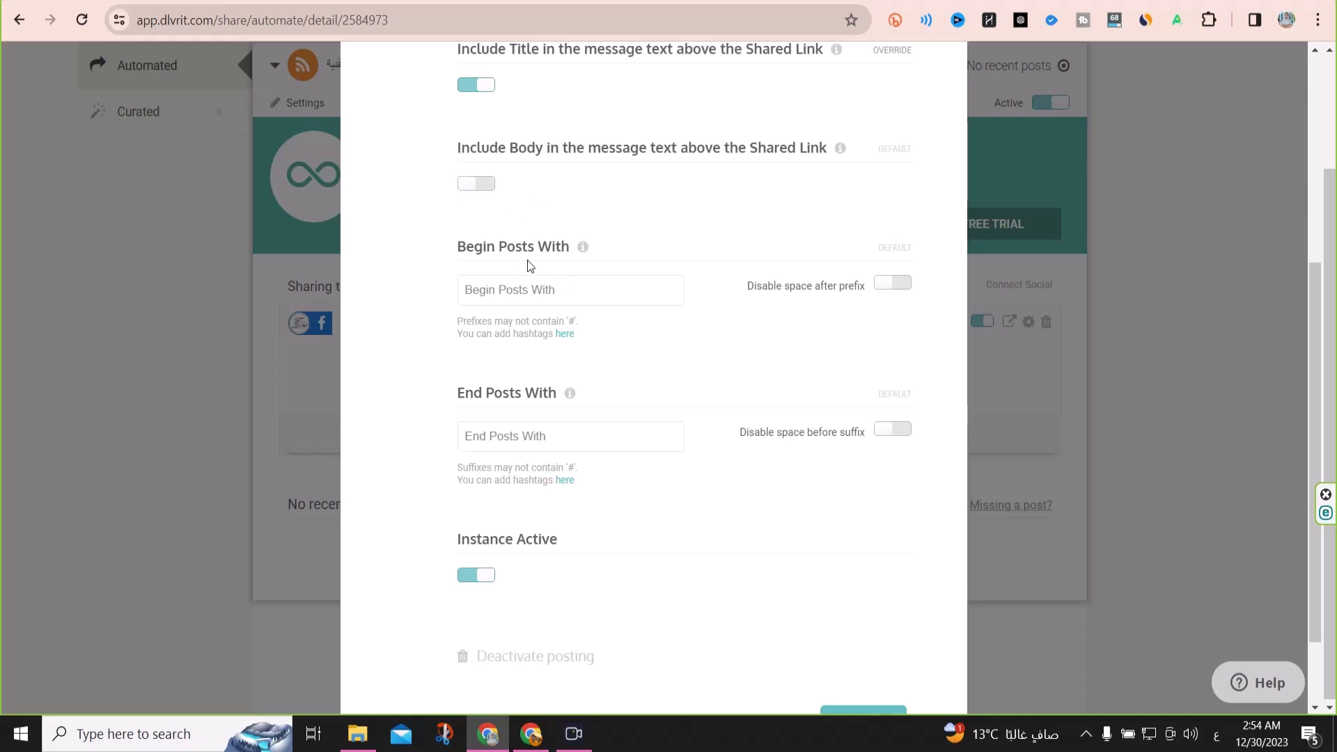
# - Leave the texts that begin and end posts blank and save the Facebook page's post settings
pyautogui.scroll(-1, 557, 263)
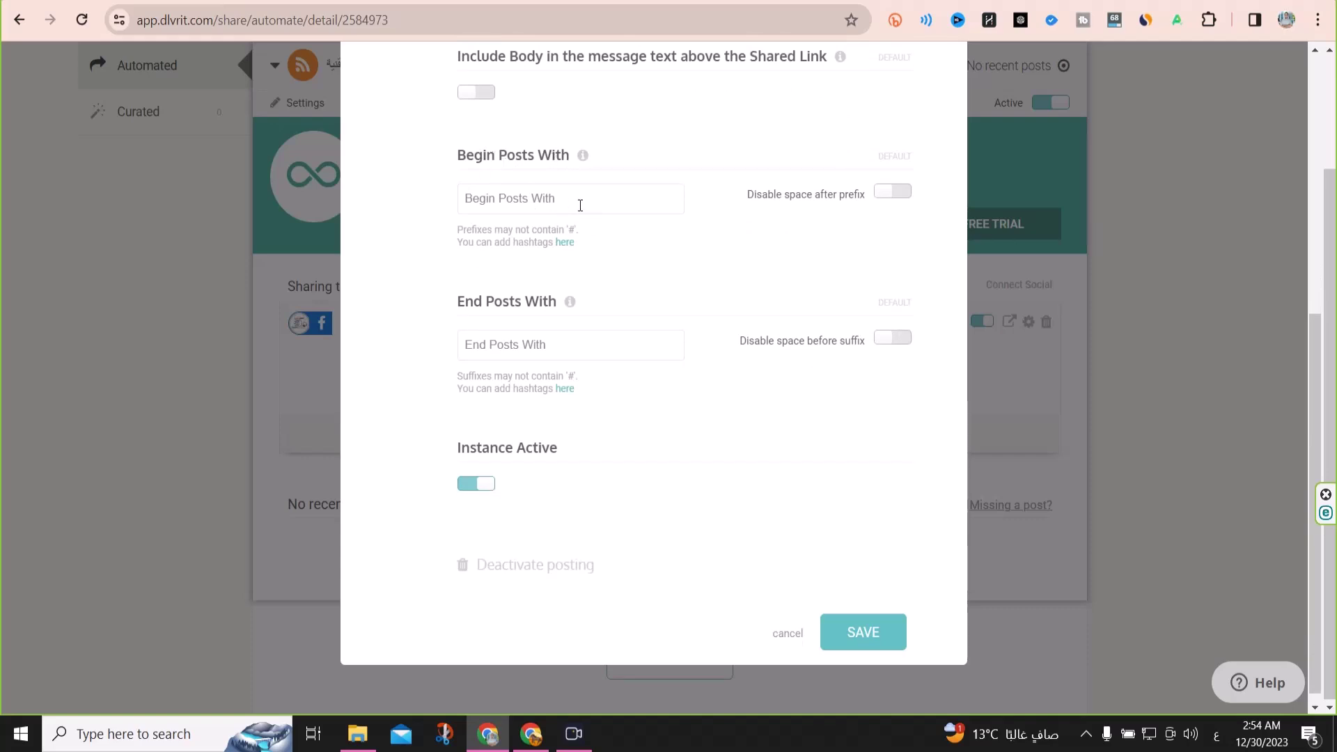
pyautogui.click(544, 201)
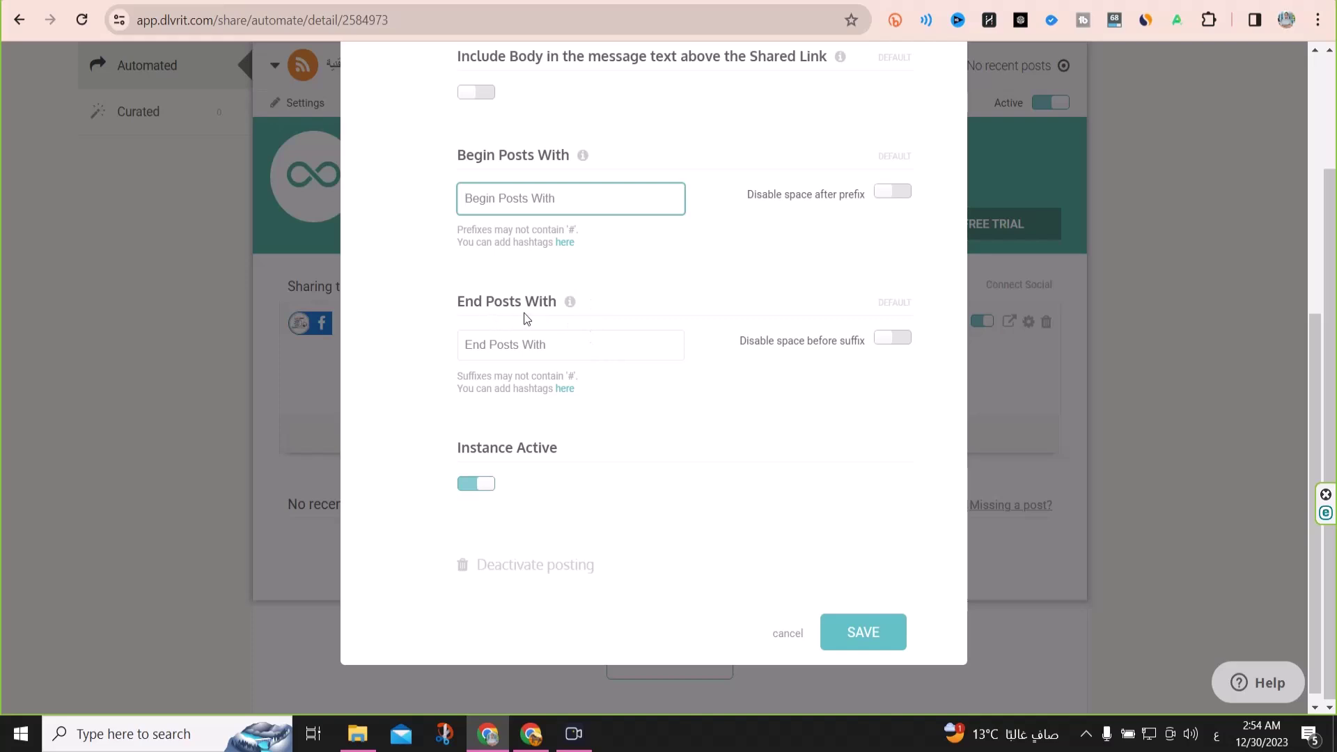
pyautogui.click(533, 344)
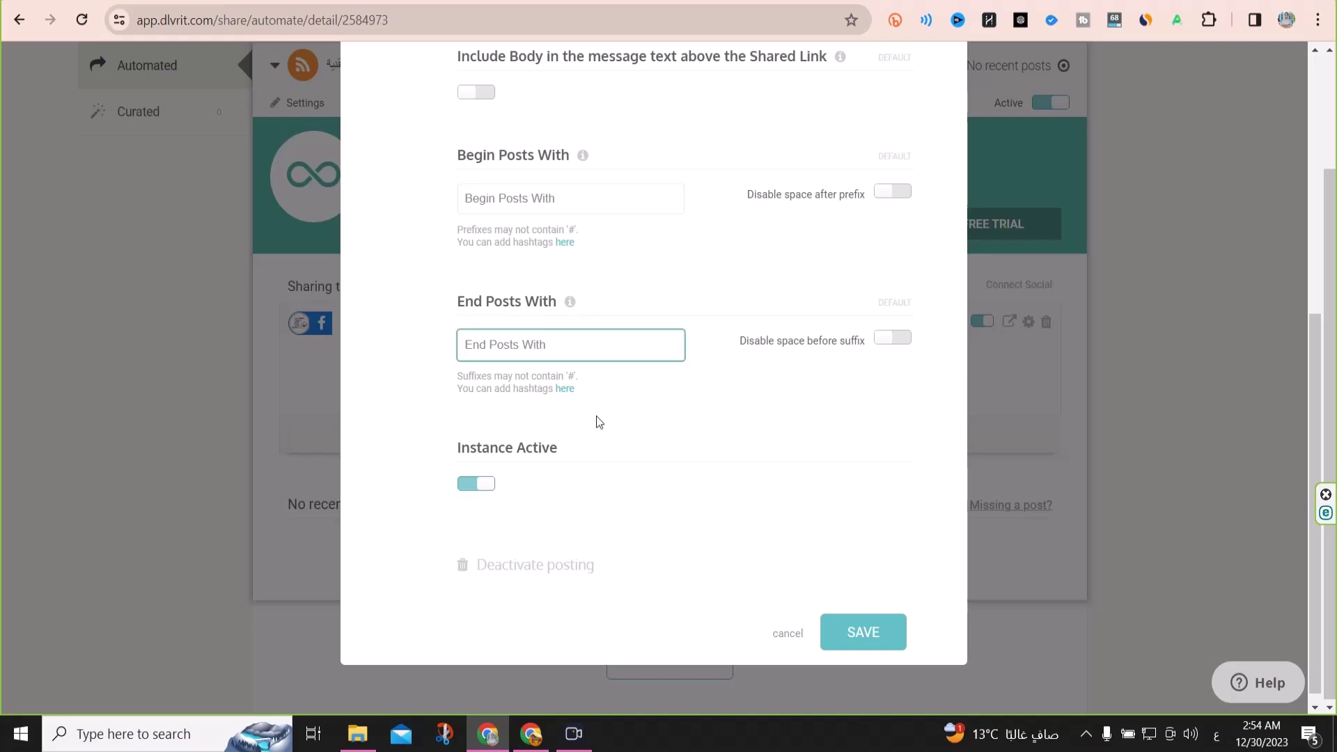
pyautogui.click(858, 635)
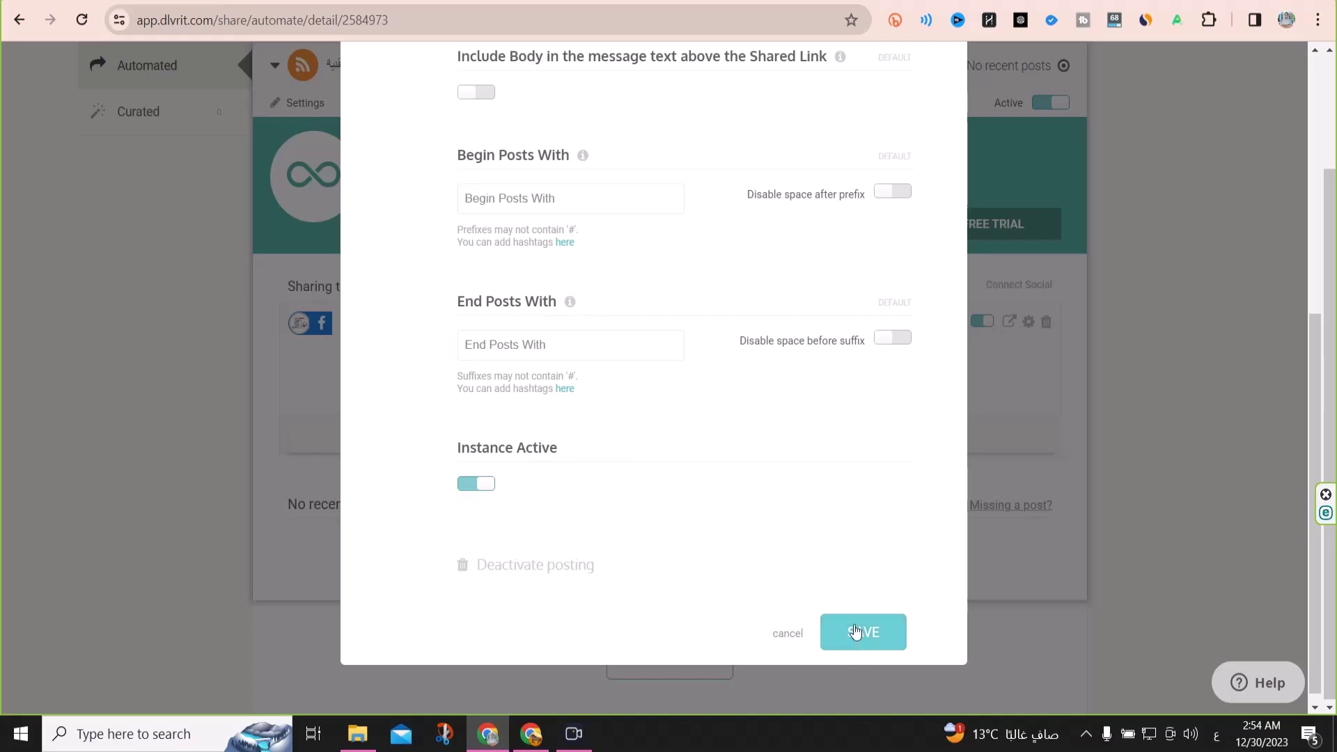
pyautogui.scroll(4, 603, 471)
pyautogui.scroll(2, 603, 474)
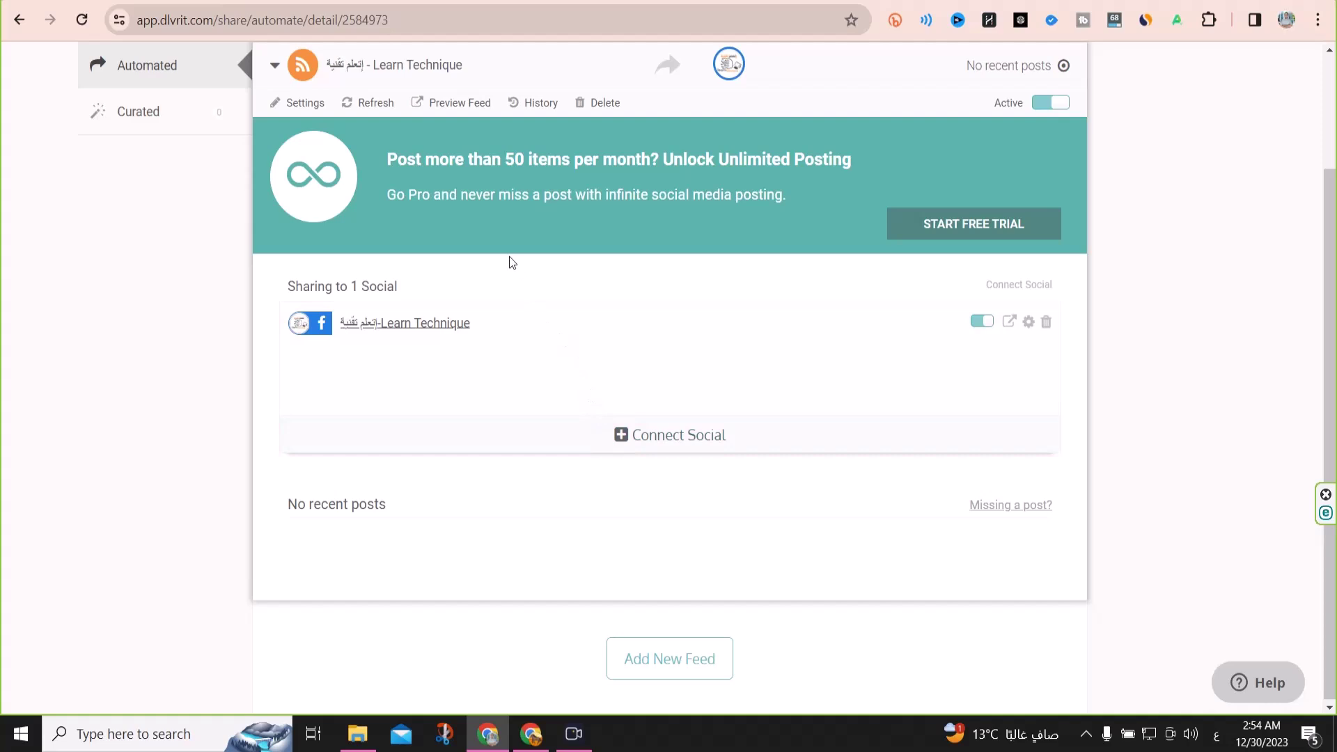
# - Review the Learn Technique feed's settings, including when new items are posted and the feed's active state, and leave without saving
pyautogui.click(304, 102)
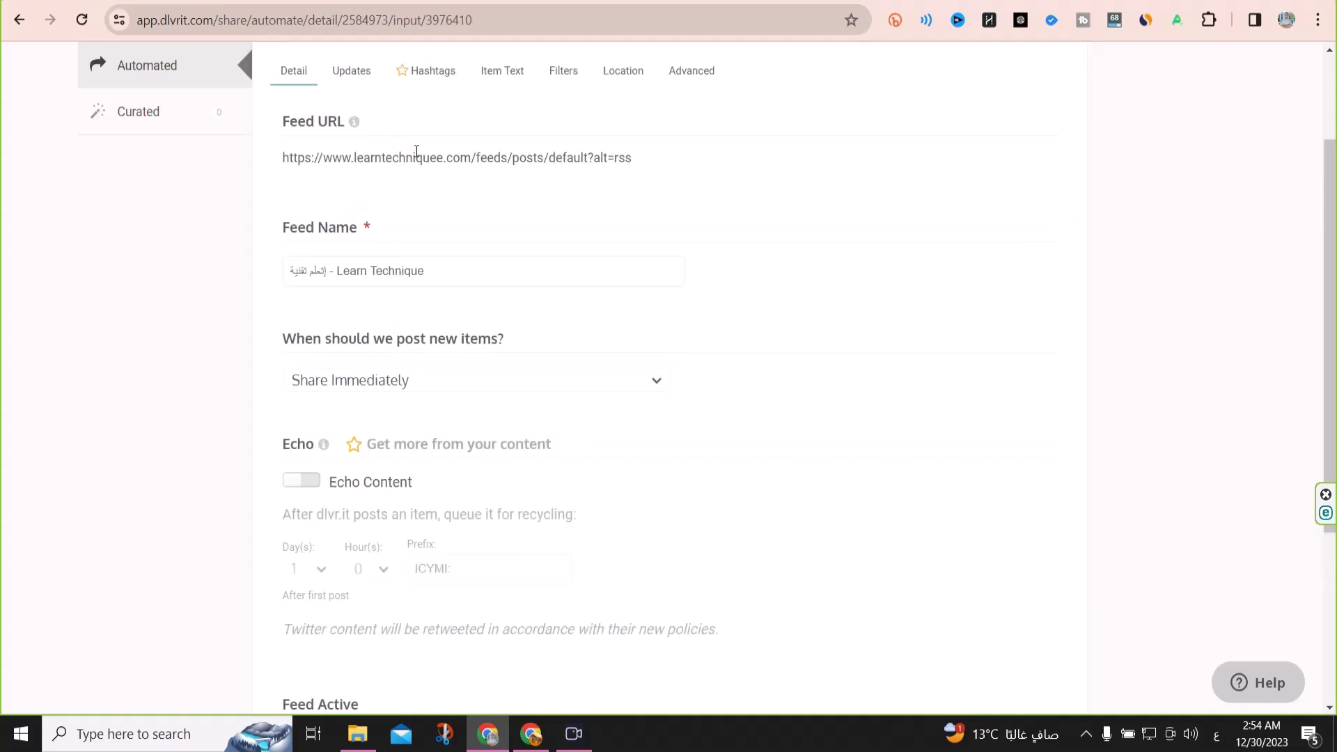
pyautogui.scroll(-4, 419, 156)
pyautogui.scroll(1, 417, 149)
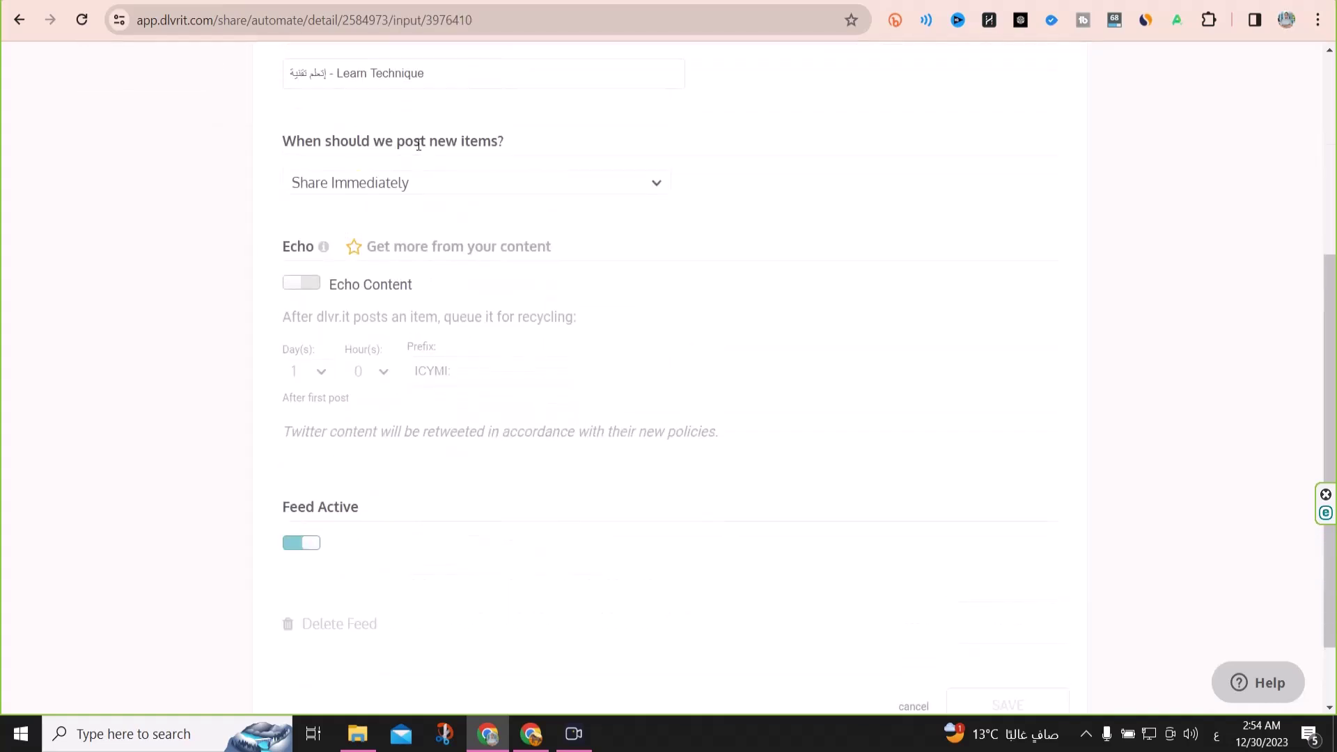
pyautogui.click(426, 184)
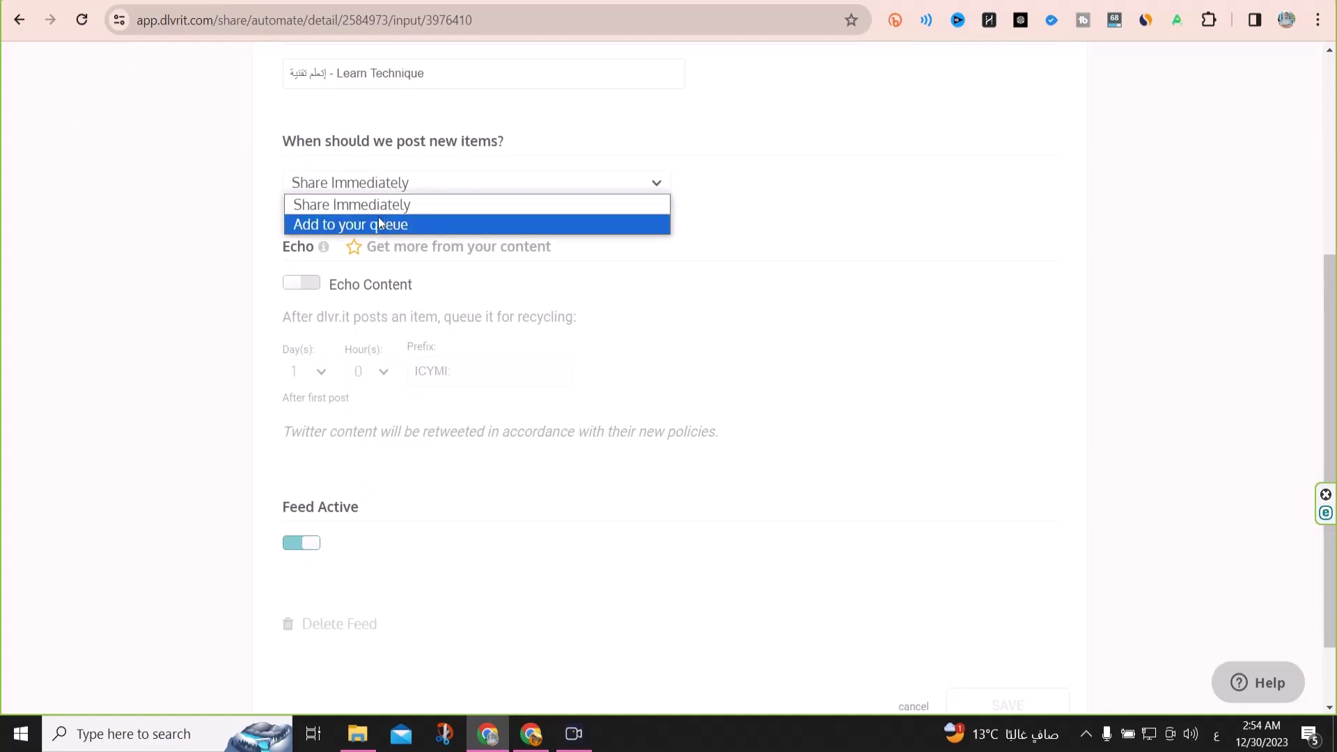
pyautogui.click(362, 206)
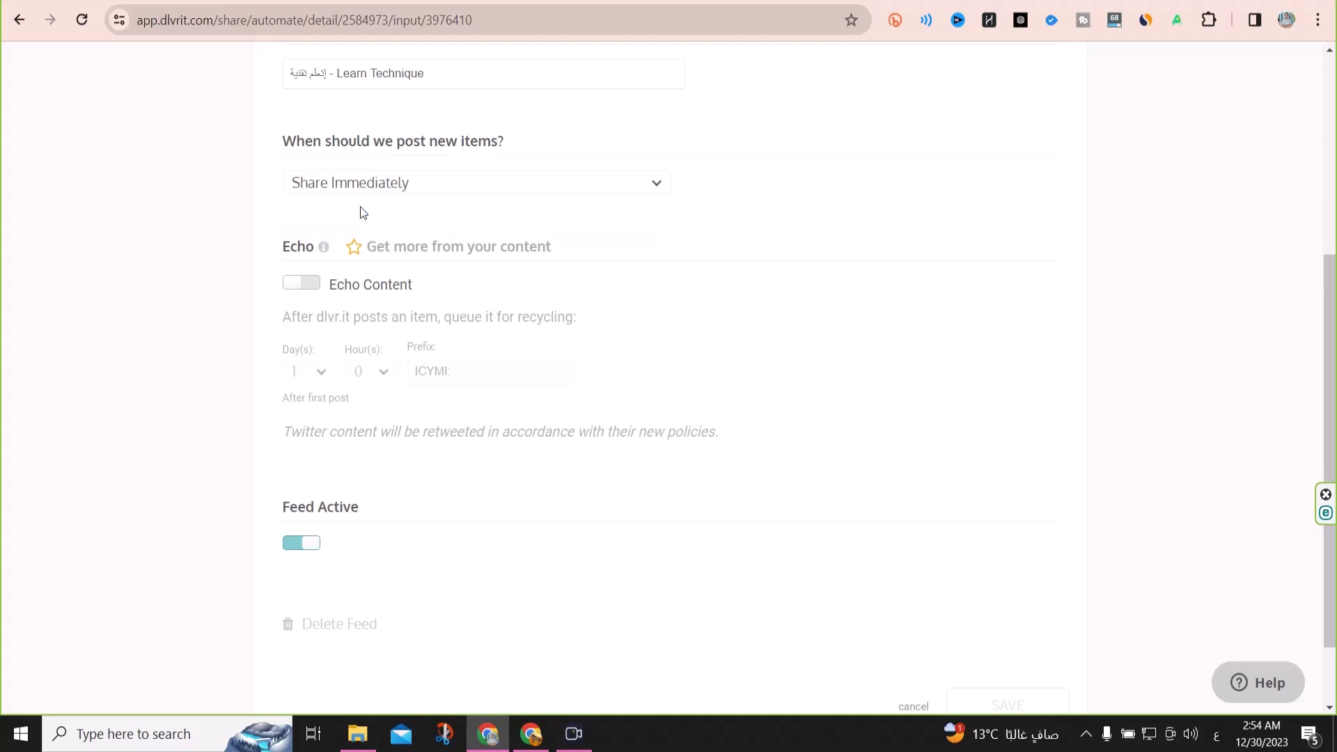
pyautogui.scroll(-1, 321, 260)
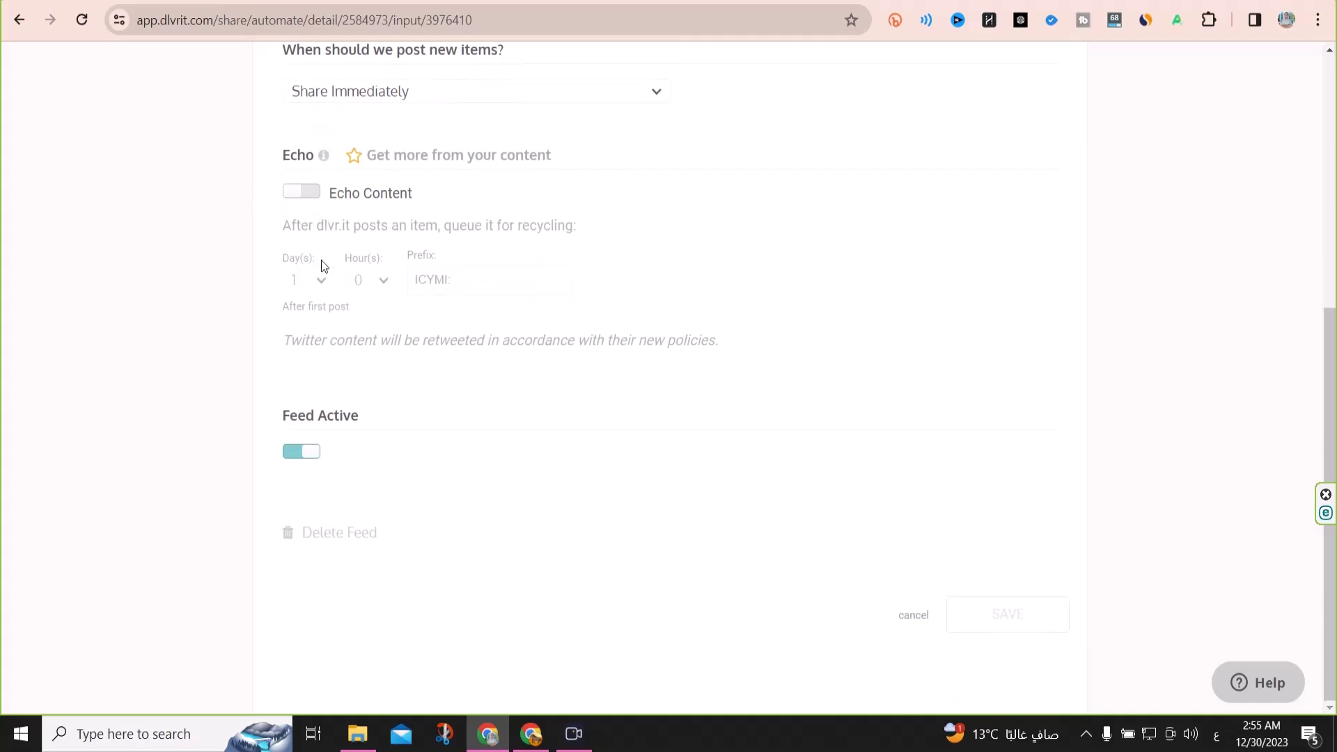
pyautogui.click(300, 454)
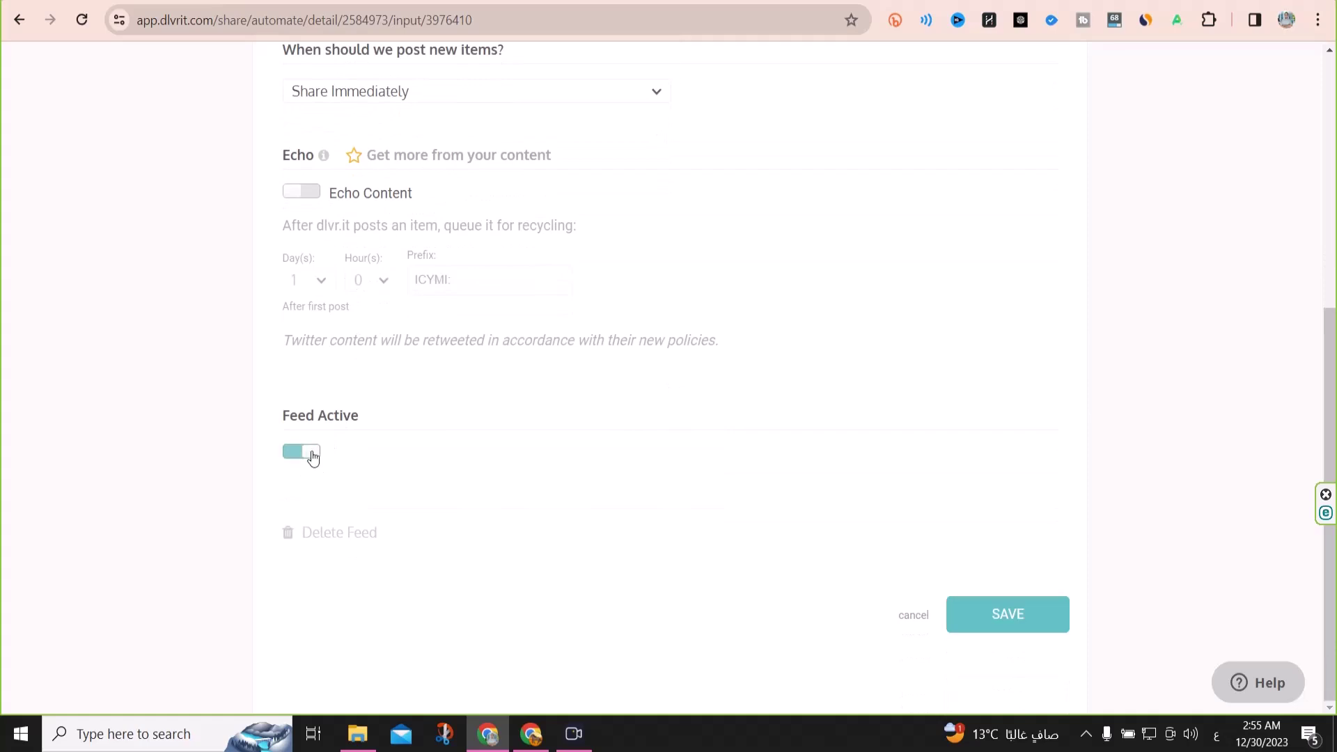
pyautogui.click(913, 615)
pyautogui.scroll(1, 606, 362)
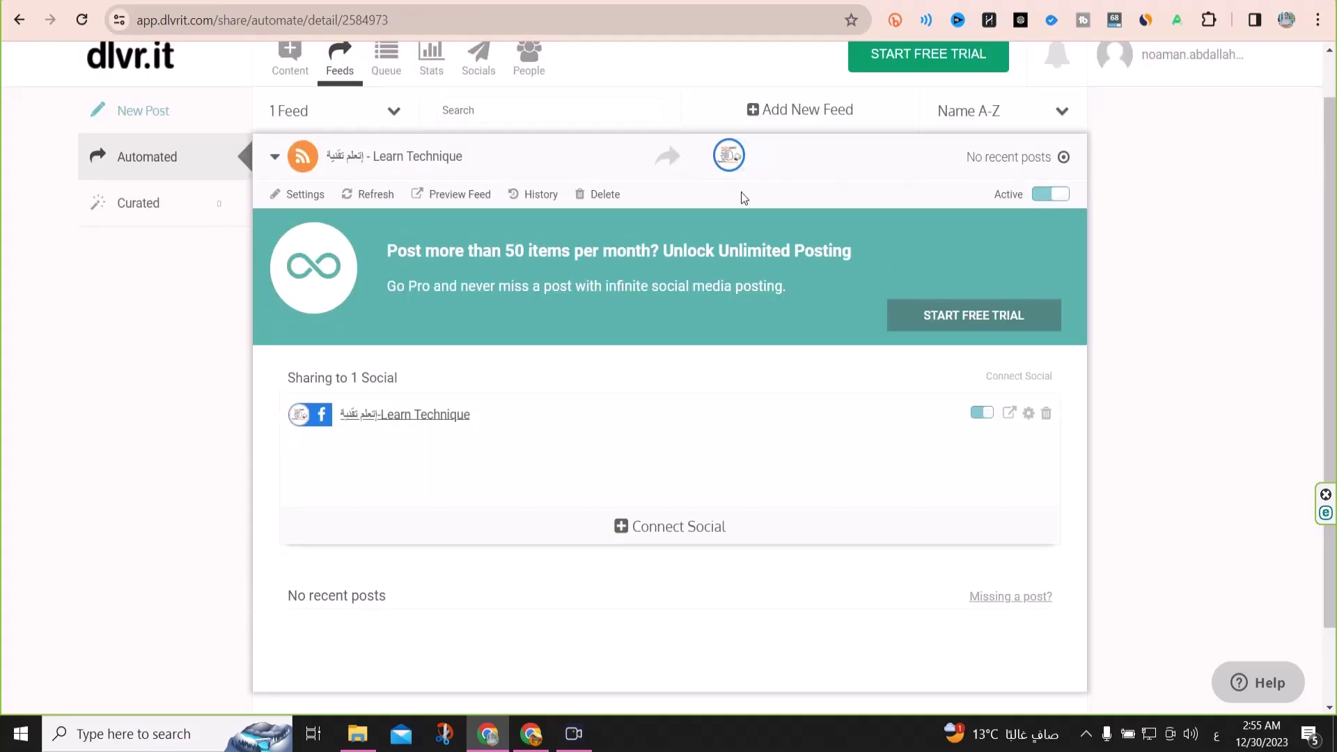
# - Review the social networks that can be added to the feed without connecting one, and return to the feeds list
pyautogui.scroll(-1, 553, 351)
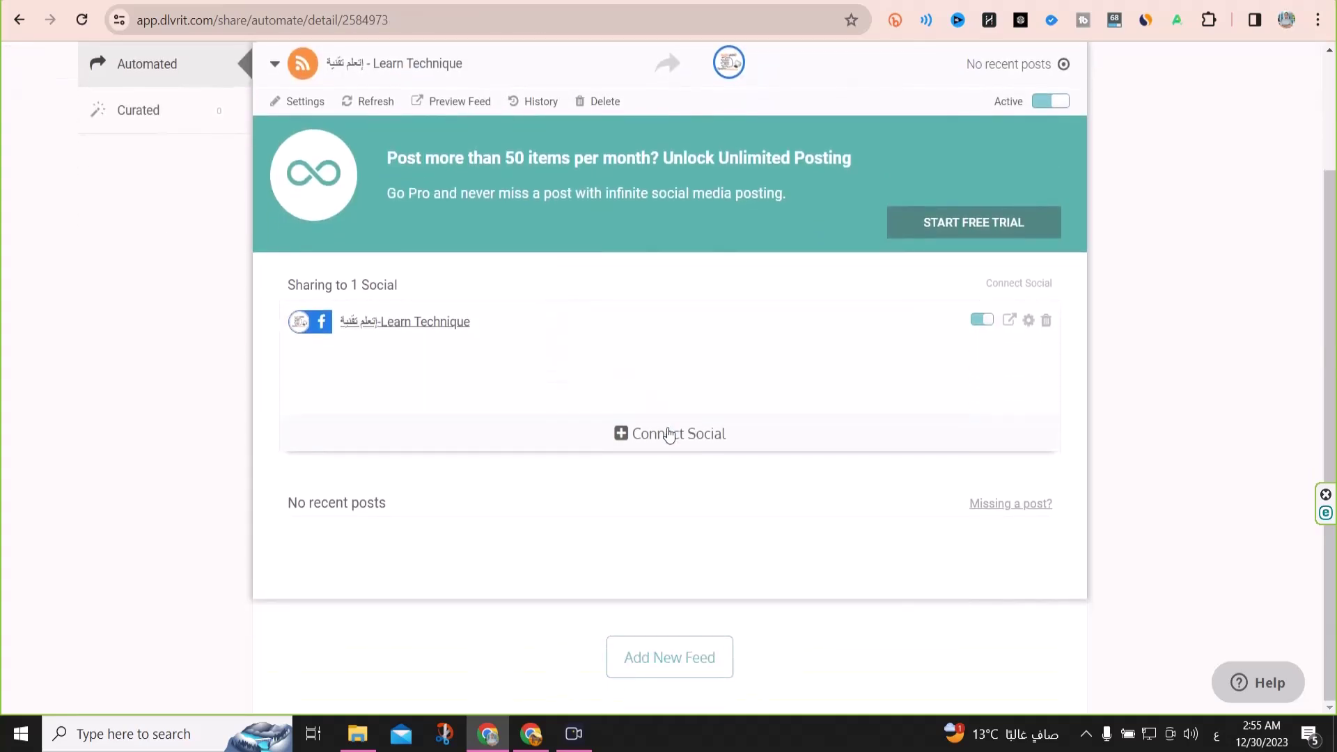
pyautogui.click(649, 436)
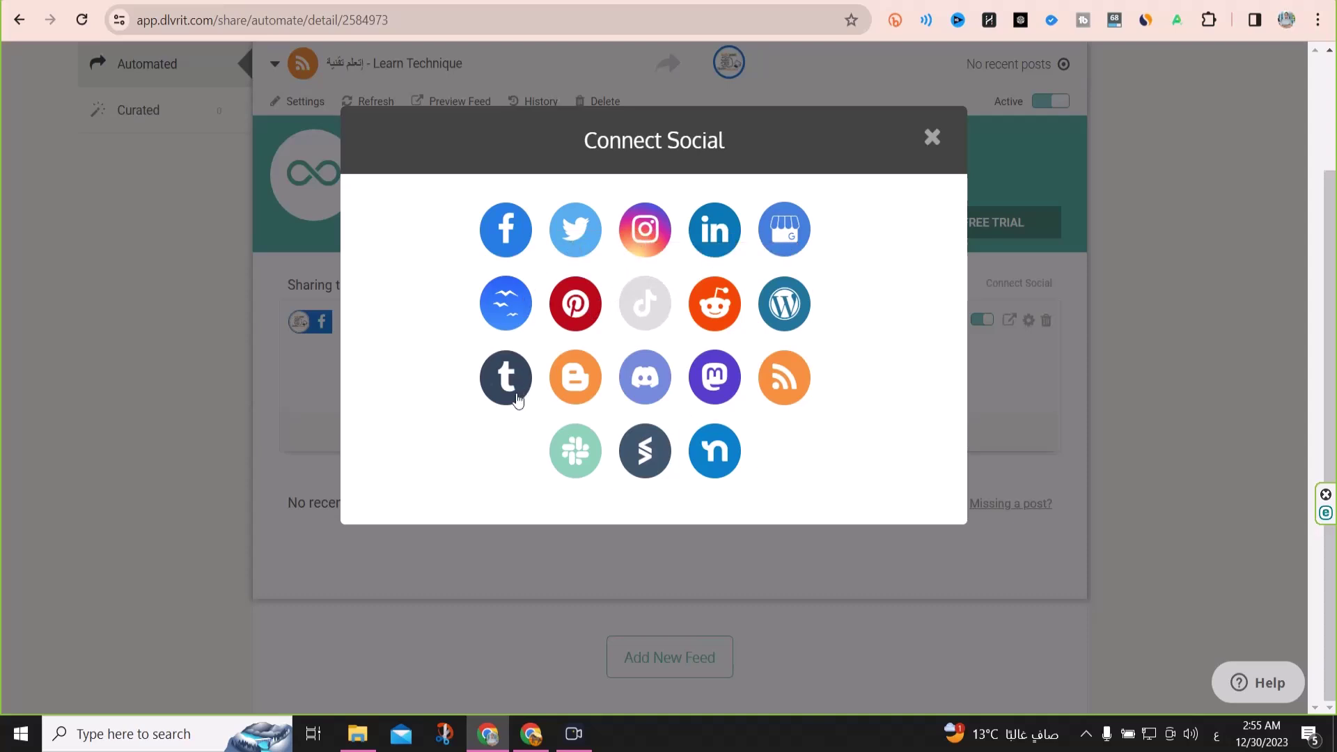
pyautogui.click(930, 138)
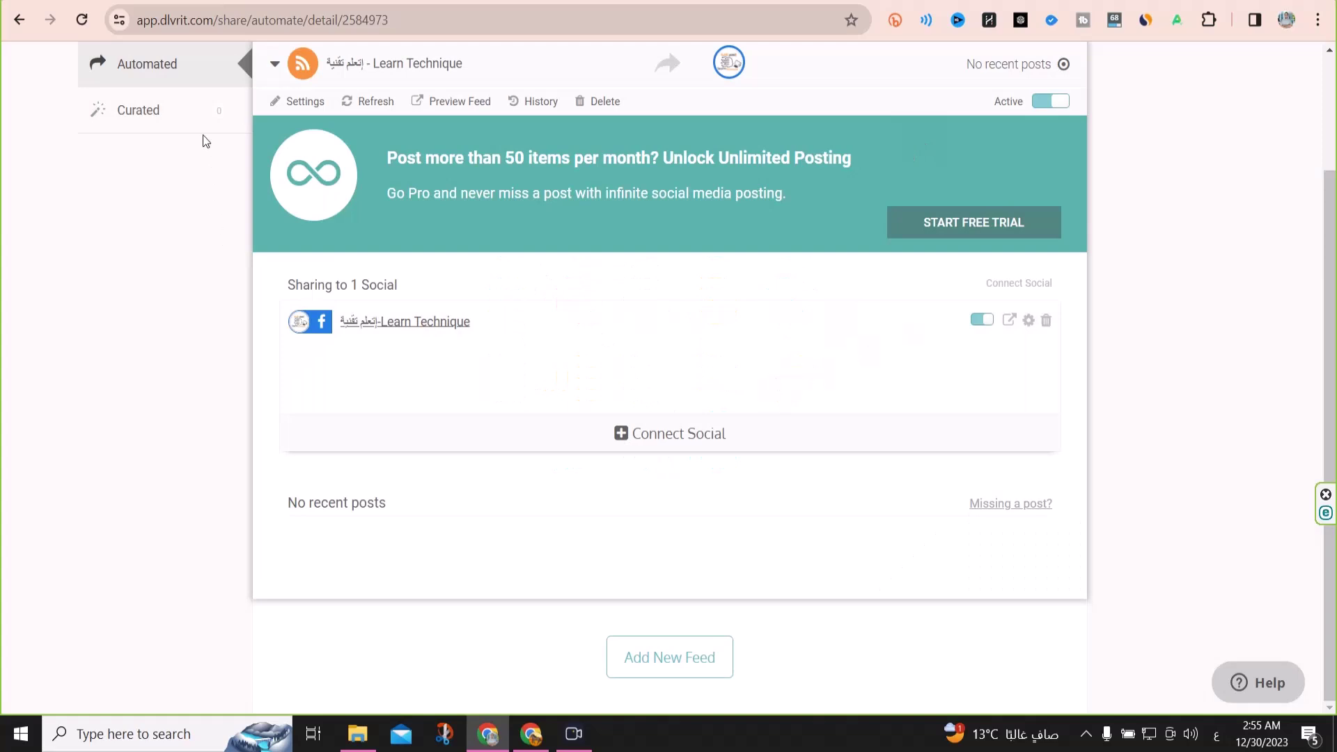
pyautogui.scroll(3, 149, 70)
pyautogui.click(334, 116)
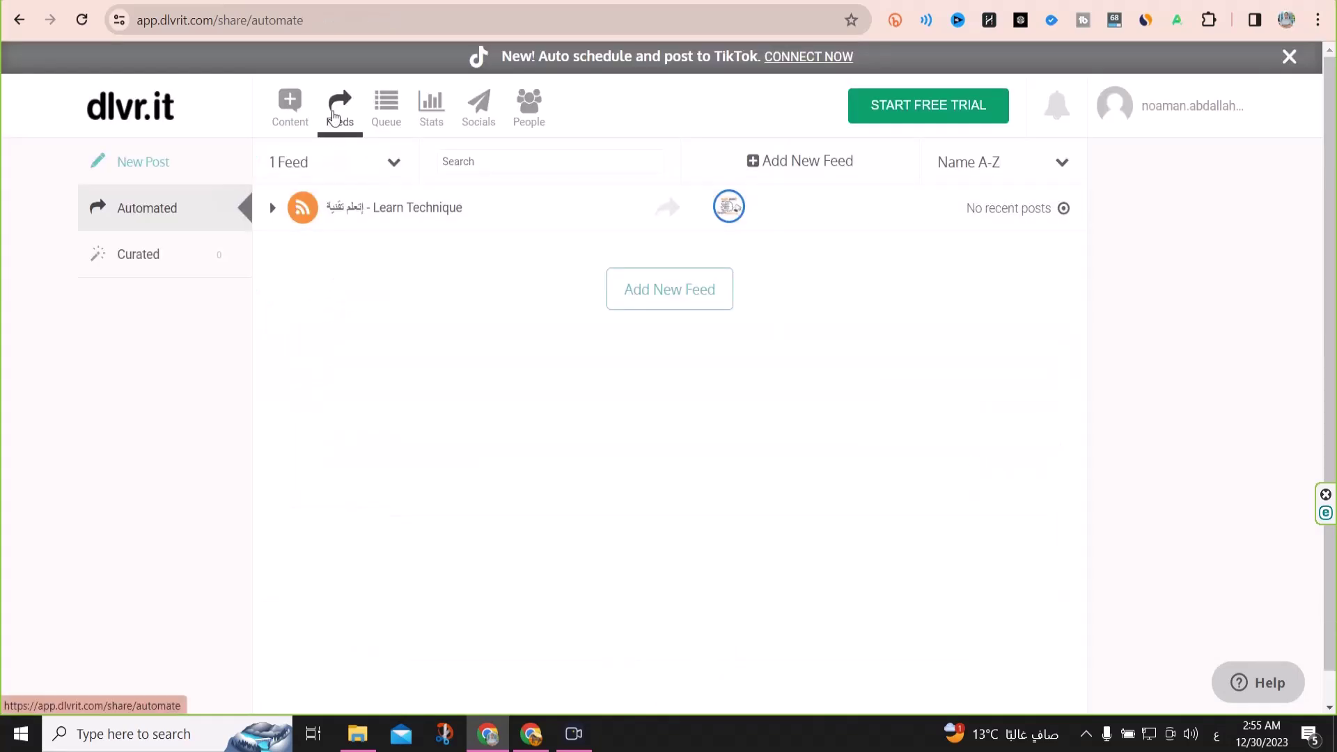
# - Switch to Blogger and publish the draft post "الكلمات المفتاحية في البحث : الدليل النهائي"
pyautogui.moveTo(656, 223)
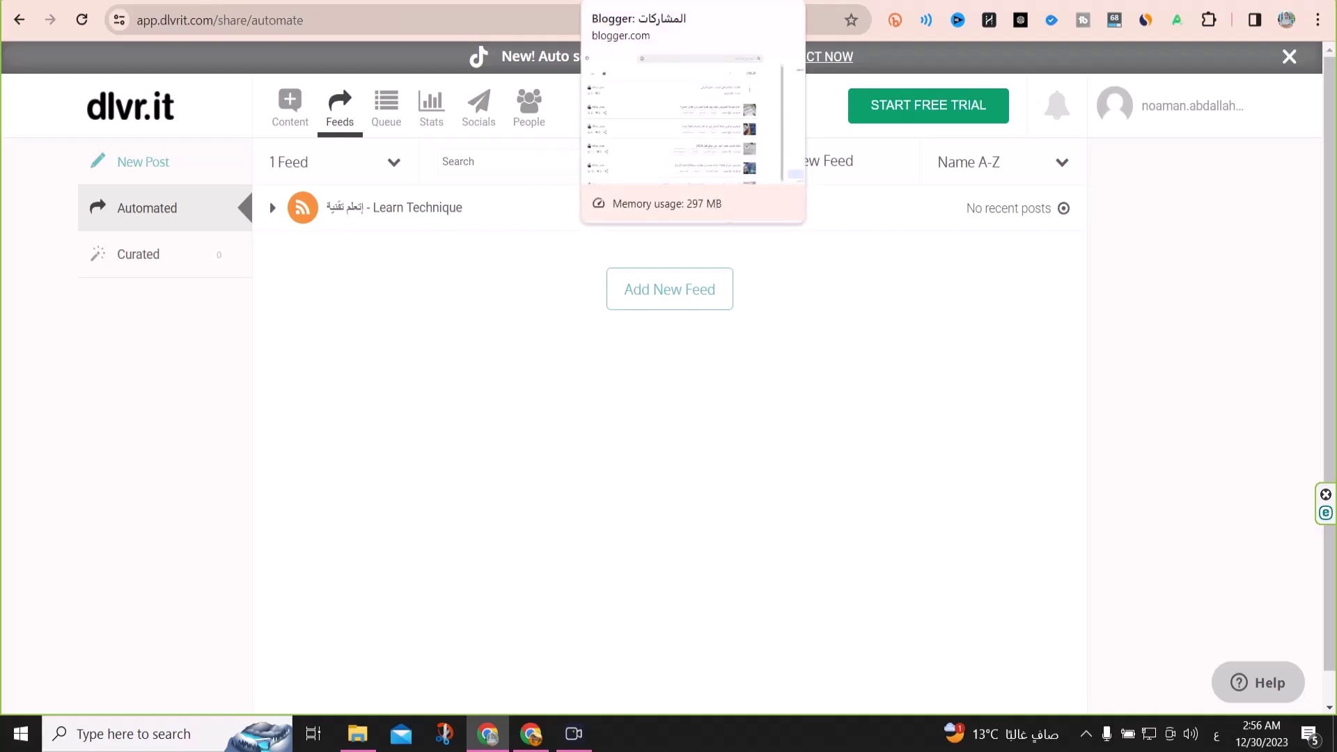
pyautogui.click(693, 2)
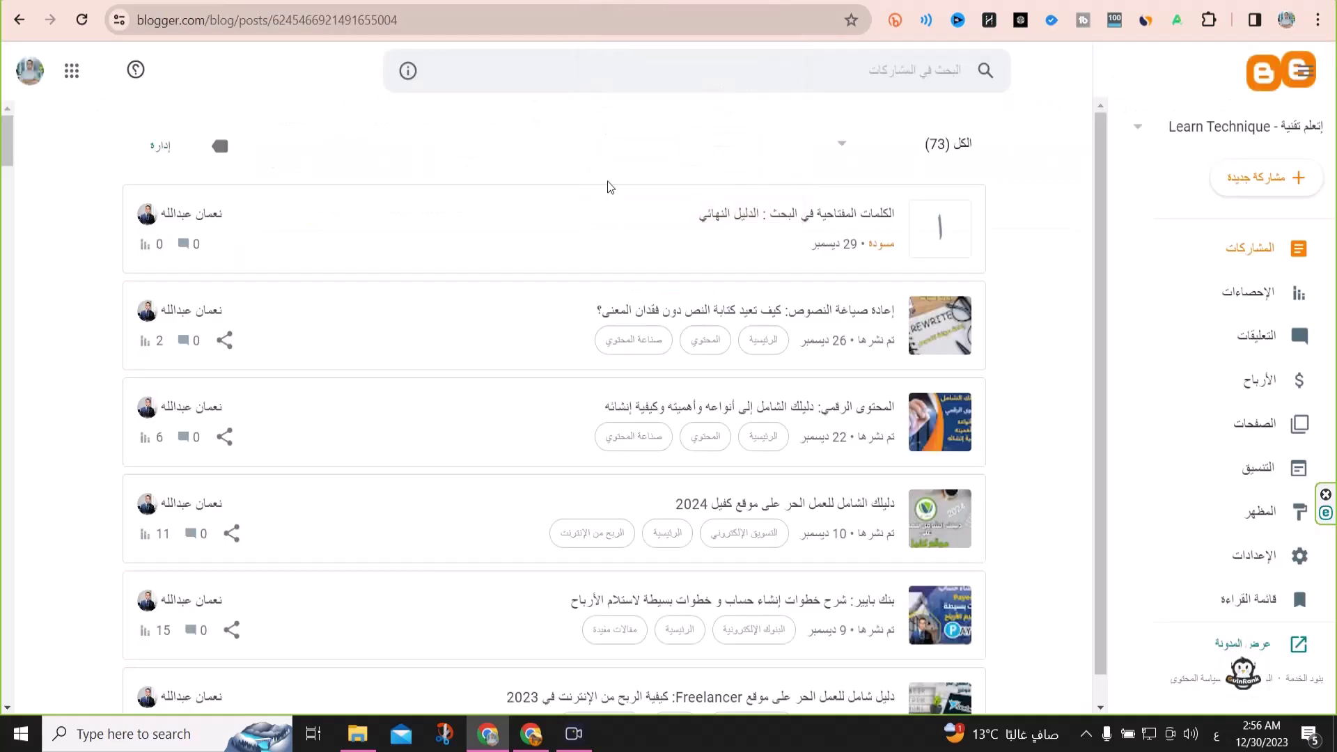
pyautogui.click(734, 217)
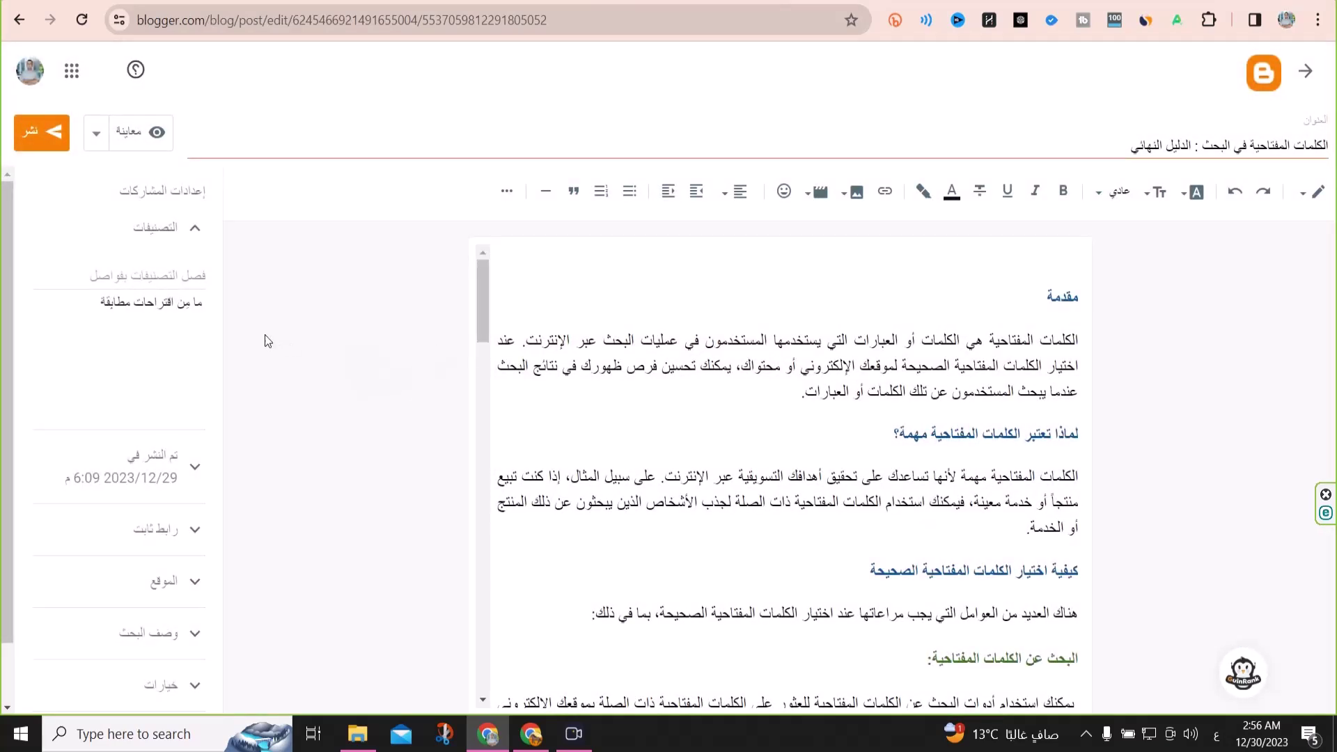
pyautogui.click(55, 135)
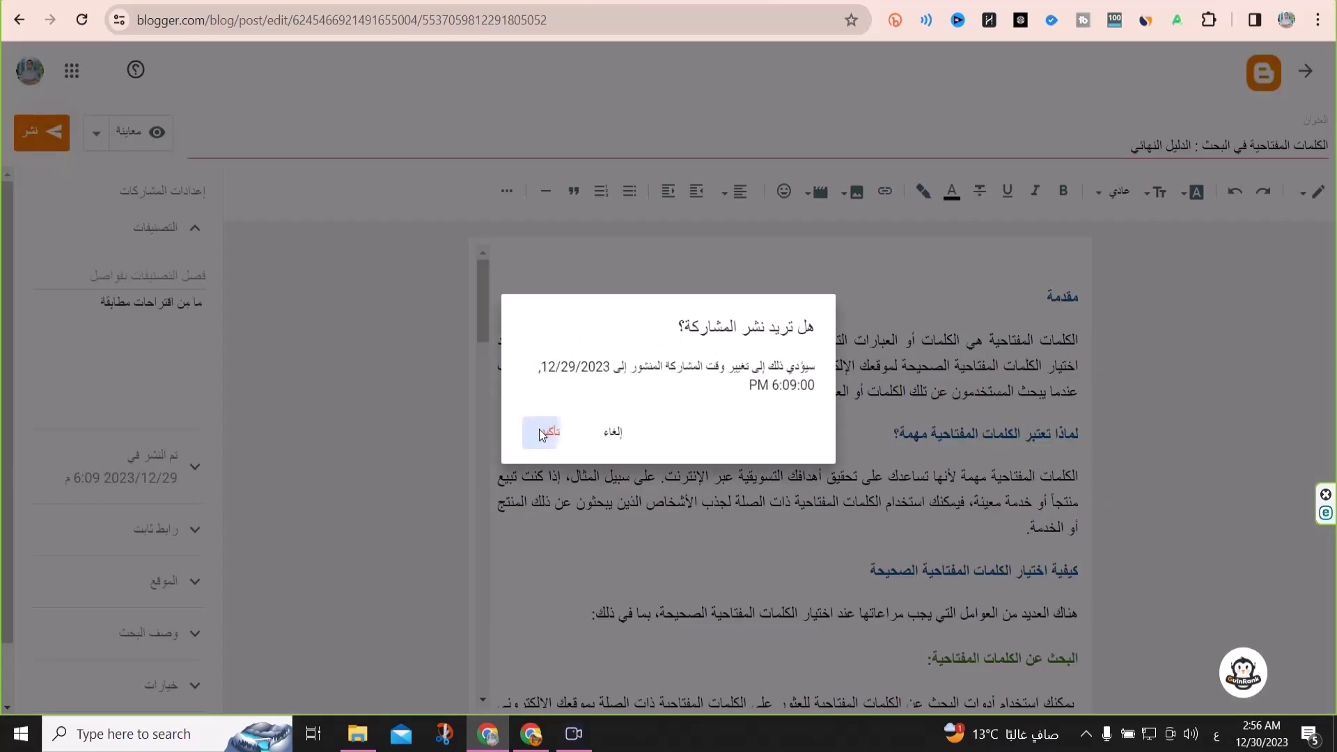
pyautogui.click(538, 435)
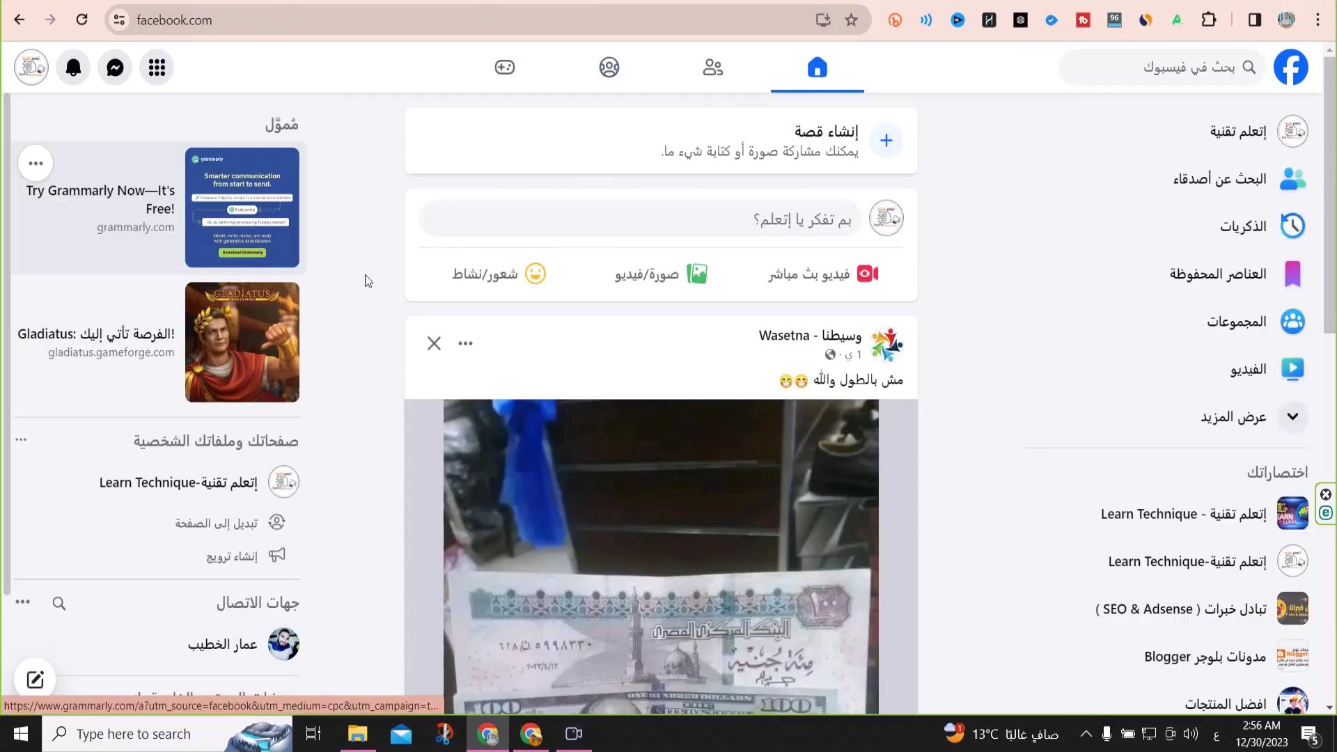
# - Open the Learn Technique page on Facebook and check its latest posts for the newly published blog article
pyautogui.scroll(-3, 364, 274)
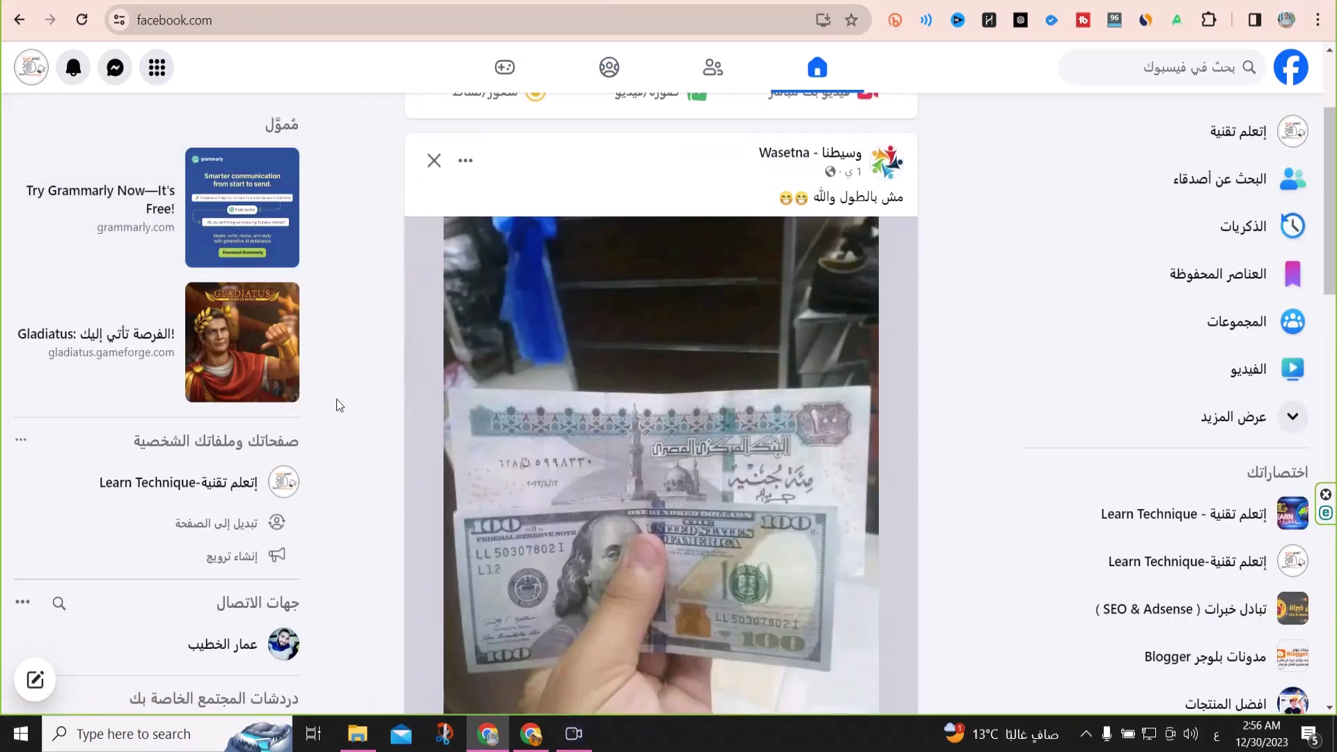
pyautogui.click(244, 488)
pyautogui.scroll(4, 378, 331)
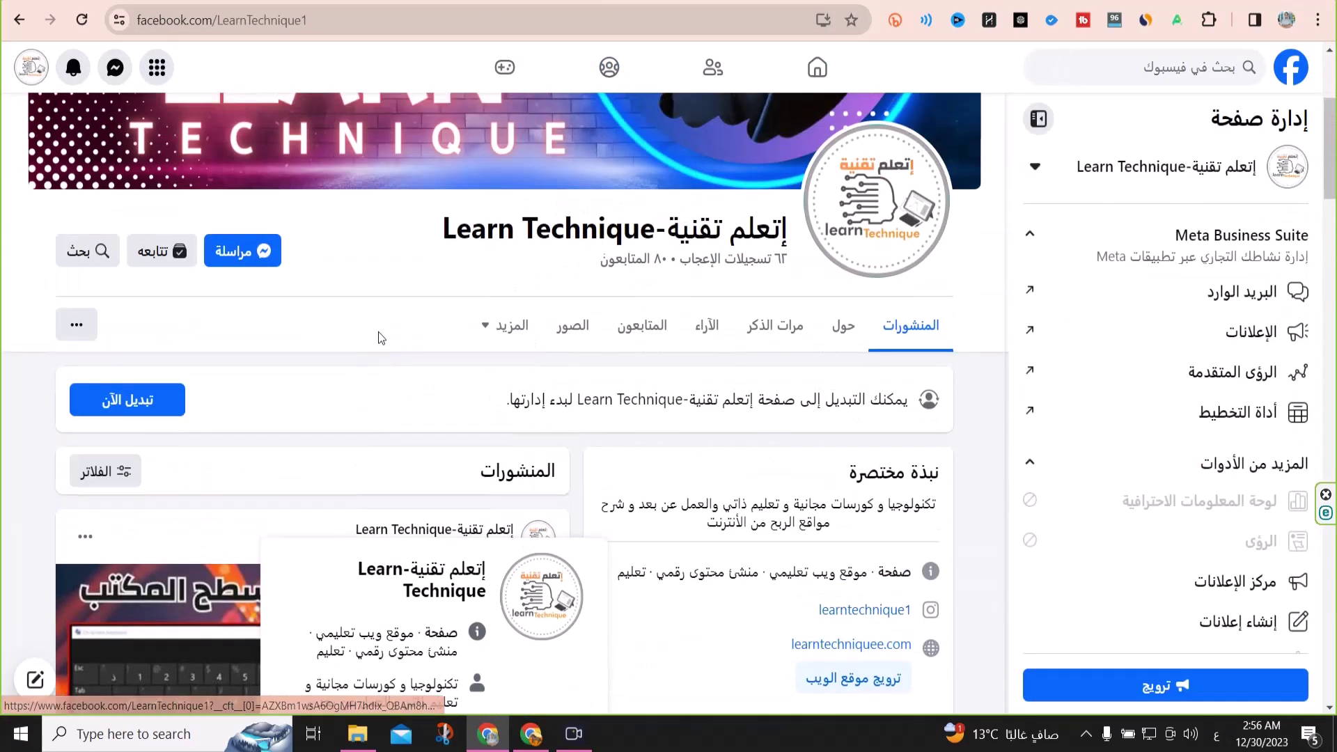
pyautogui.scroll(-1, 392, 305)
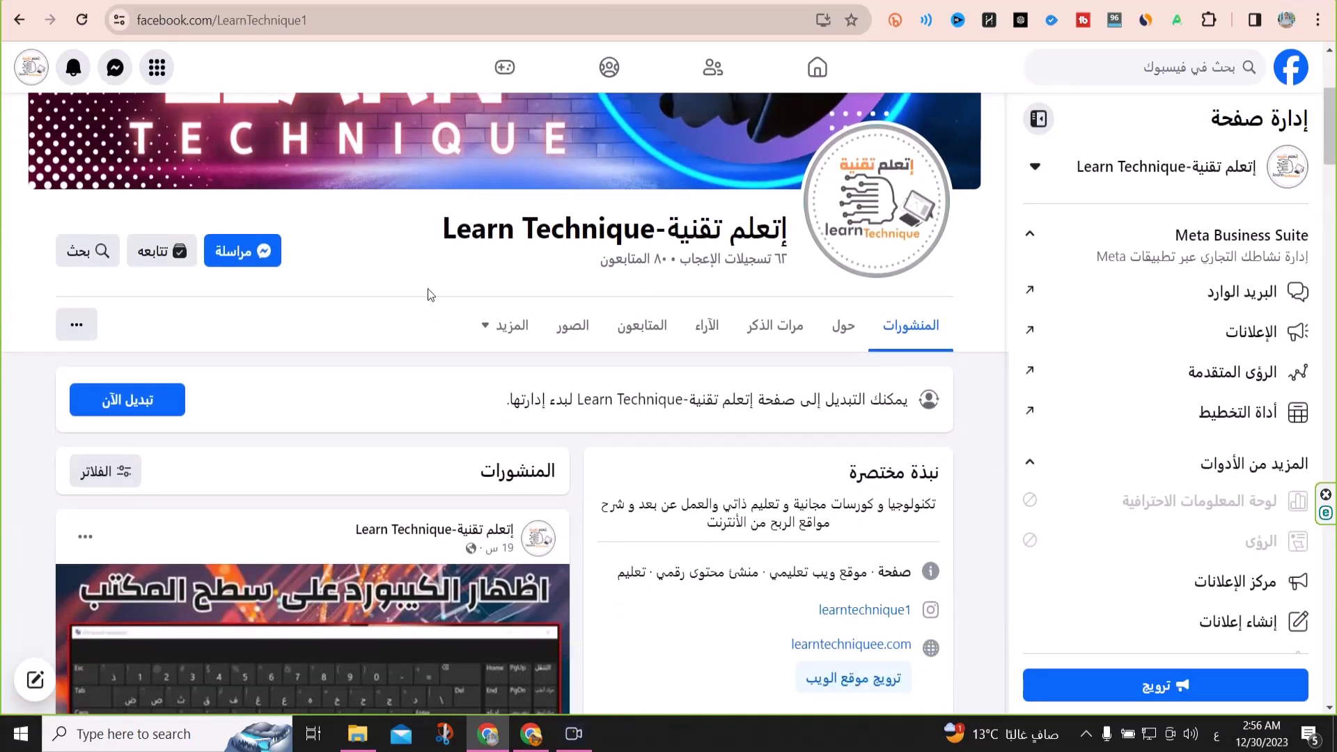
# - Switch to dlvr.it and review the posting statistics, the connected social accounts and the team members section
pyautogui.click(317, 2)
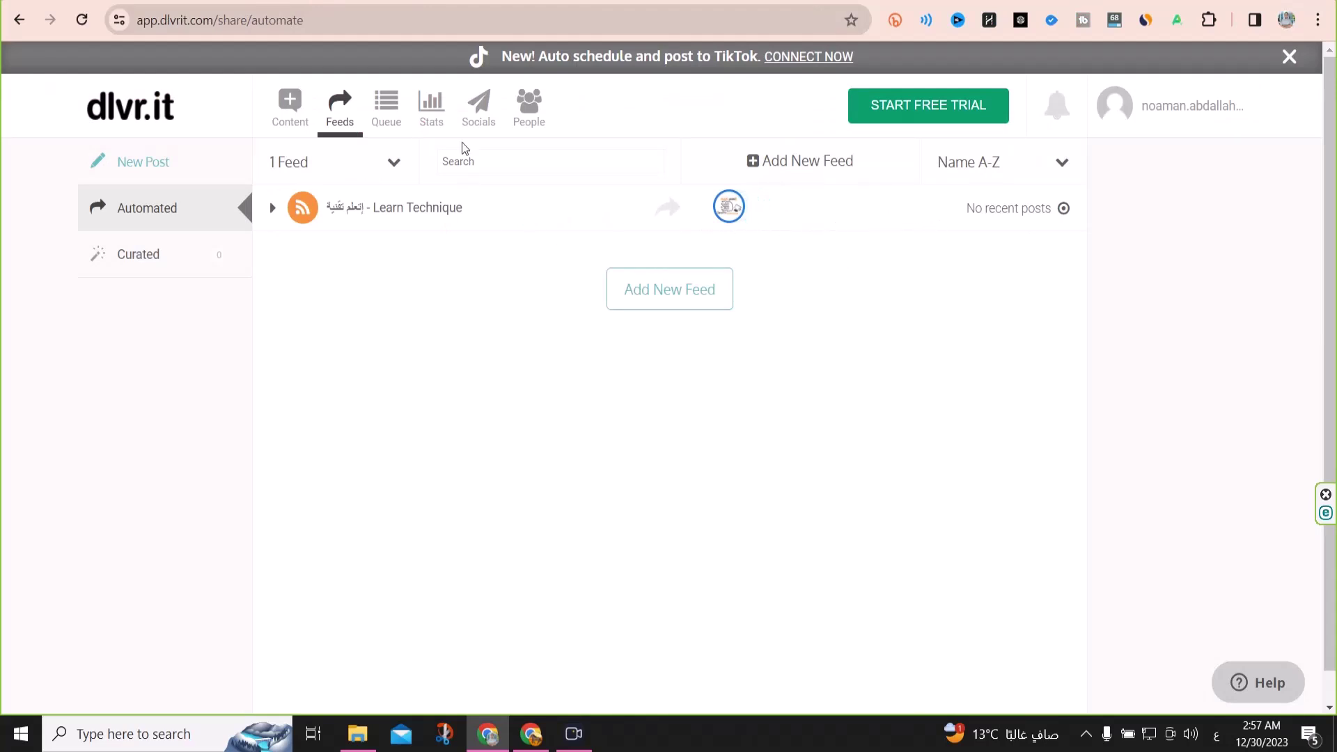
pyautogui.click(431, 108)
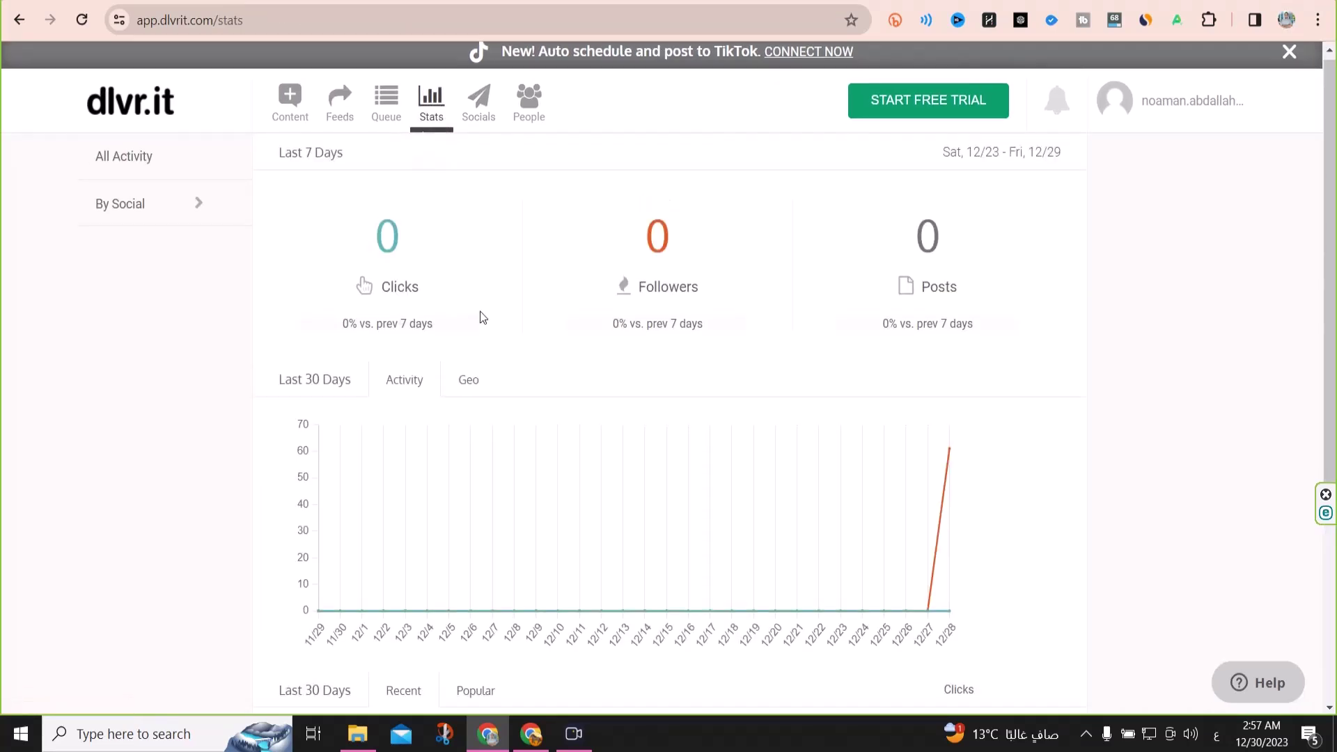
pyautogui.scroll(-3, 480, 315)
pyautogui.scroll(3, 570, 319)
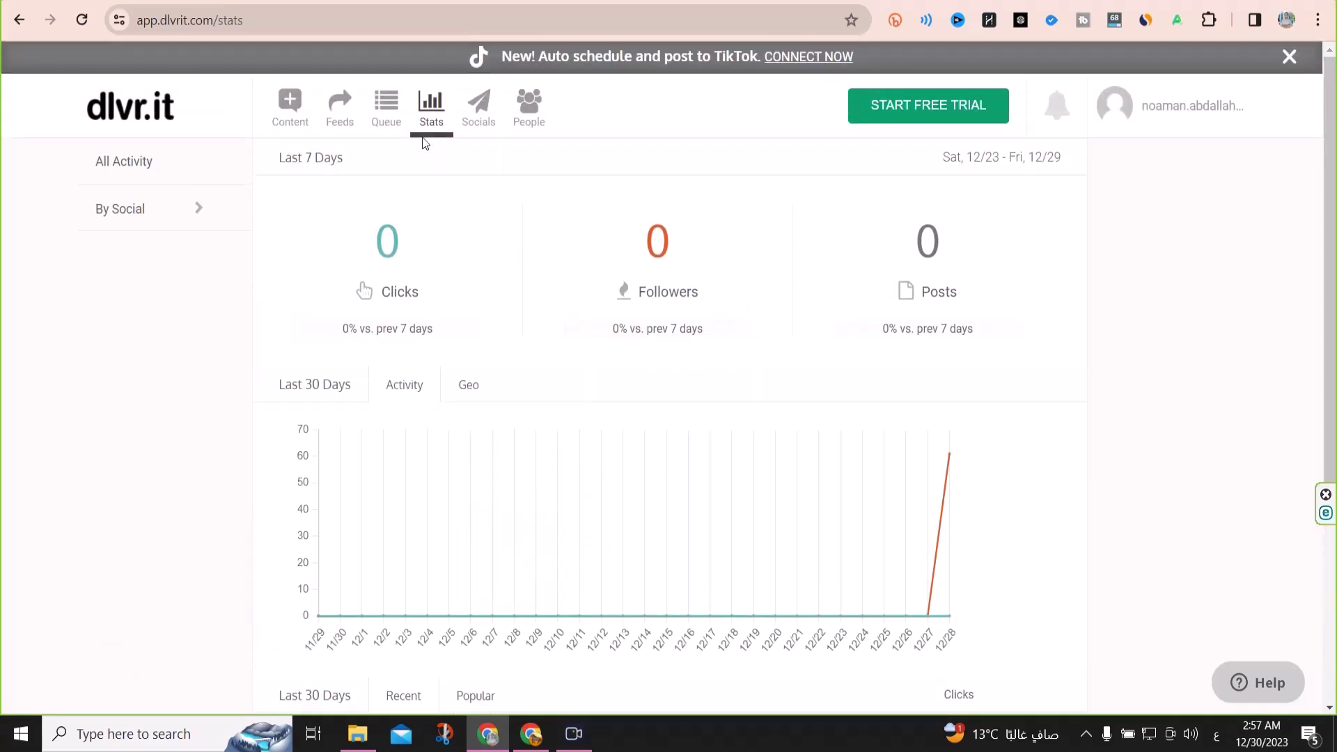
pyautogui.click(479, 117)
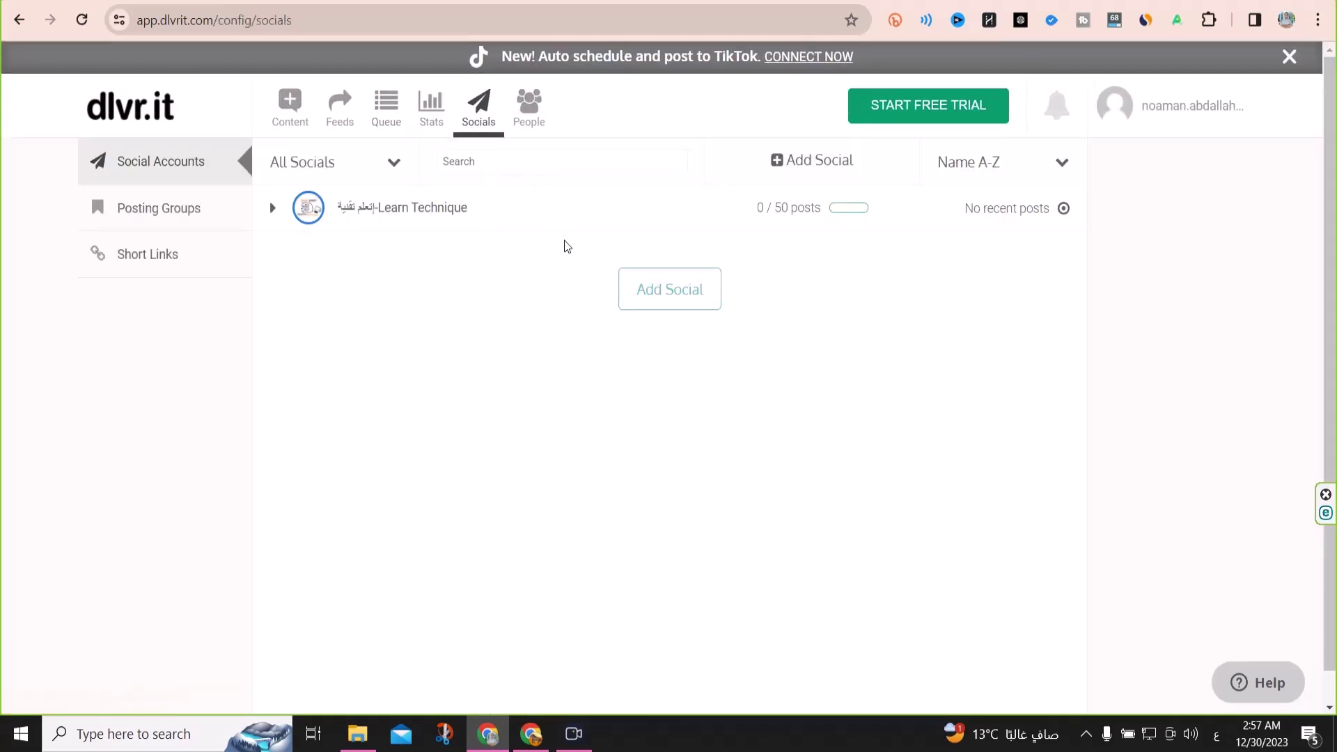
pyautogui.click(530, 126)
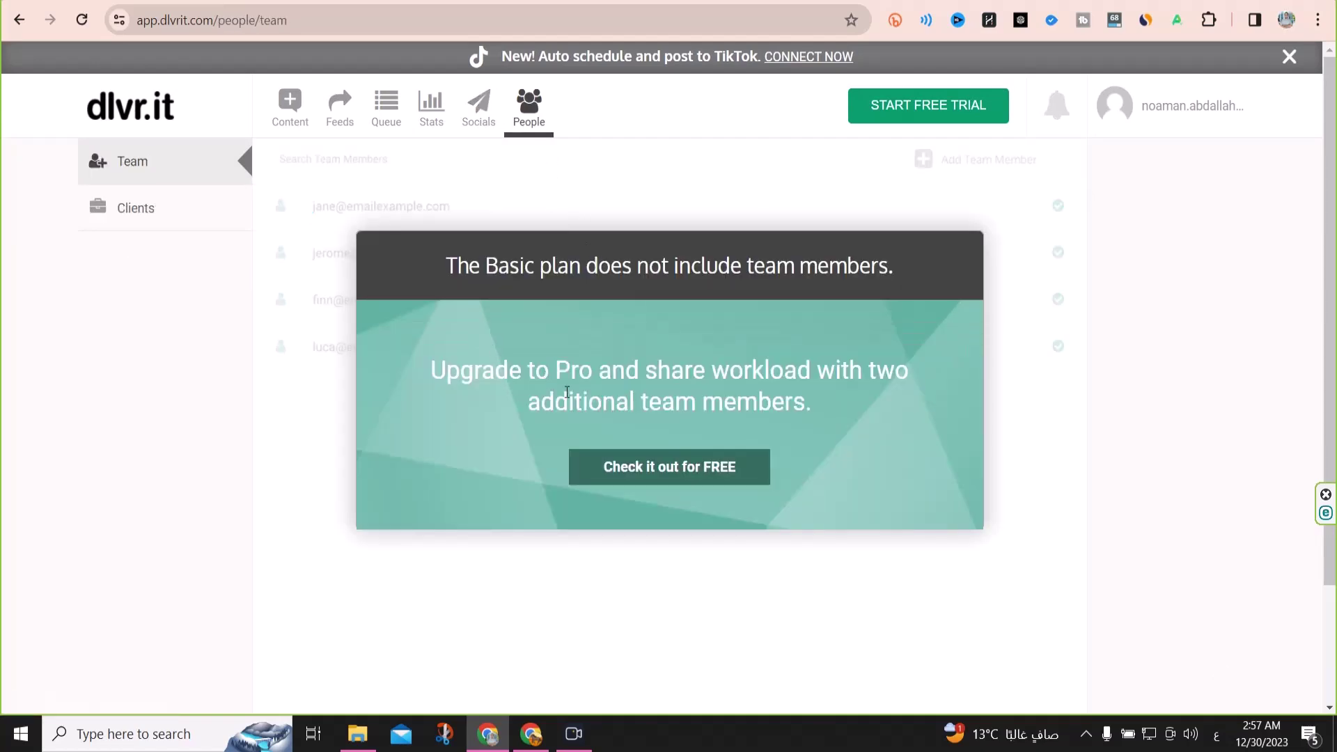
# - Check the post queue and examine the 7-day and 30-day statistics for clicks, followers and posts
pyautogui.click(386, 111)
pyautogui.click(431, 111)
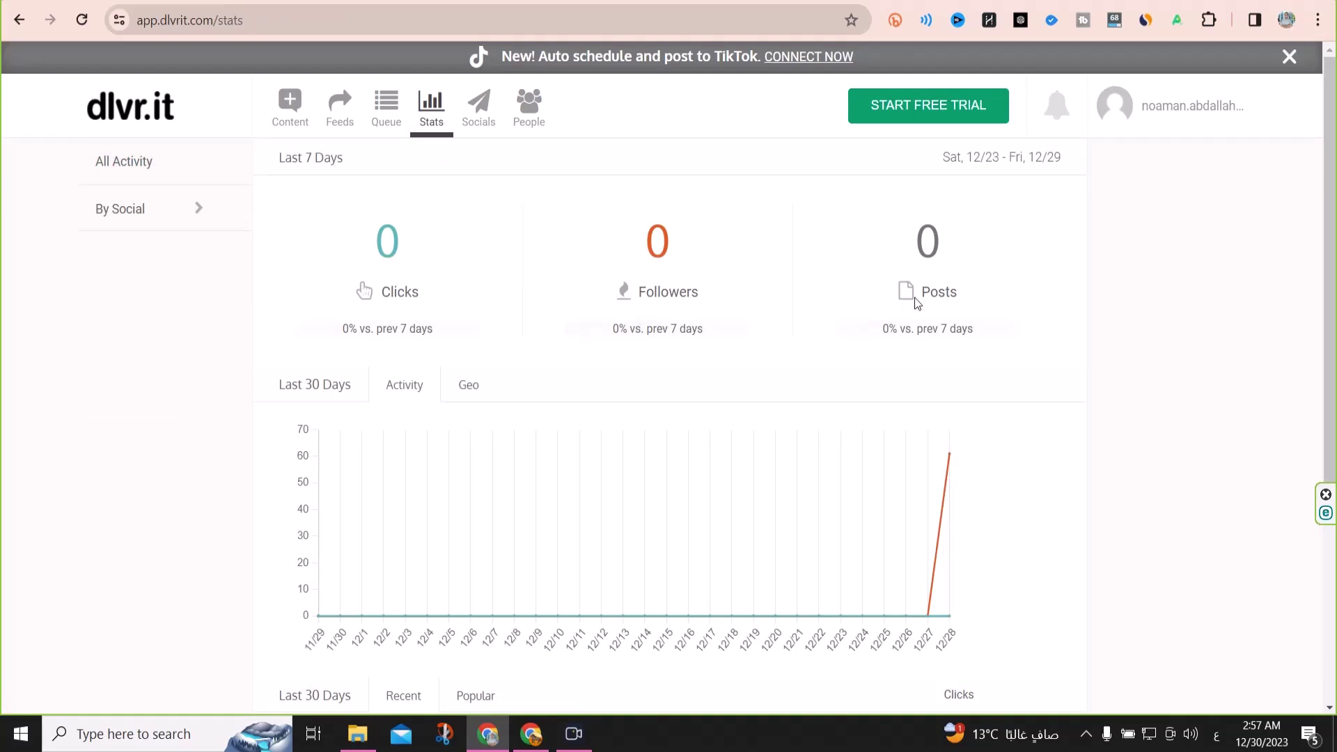
pyautogui.scroll(-4, 382, 433)
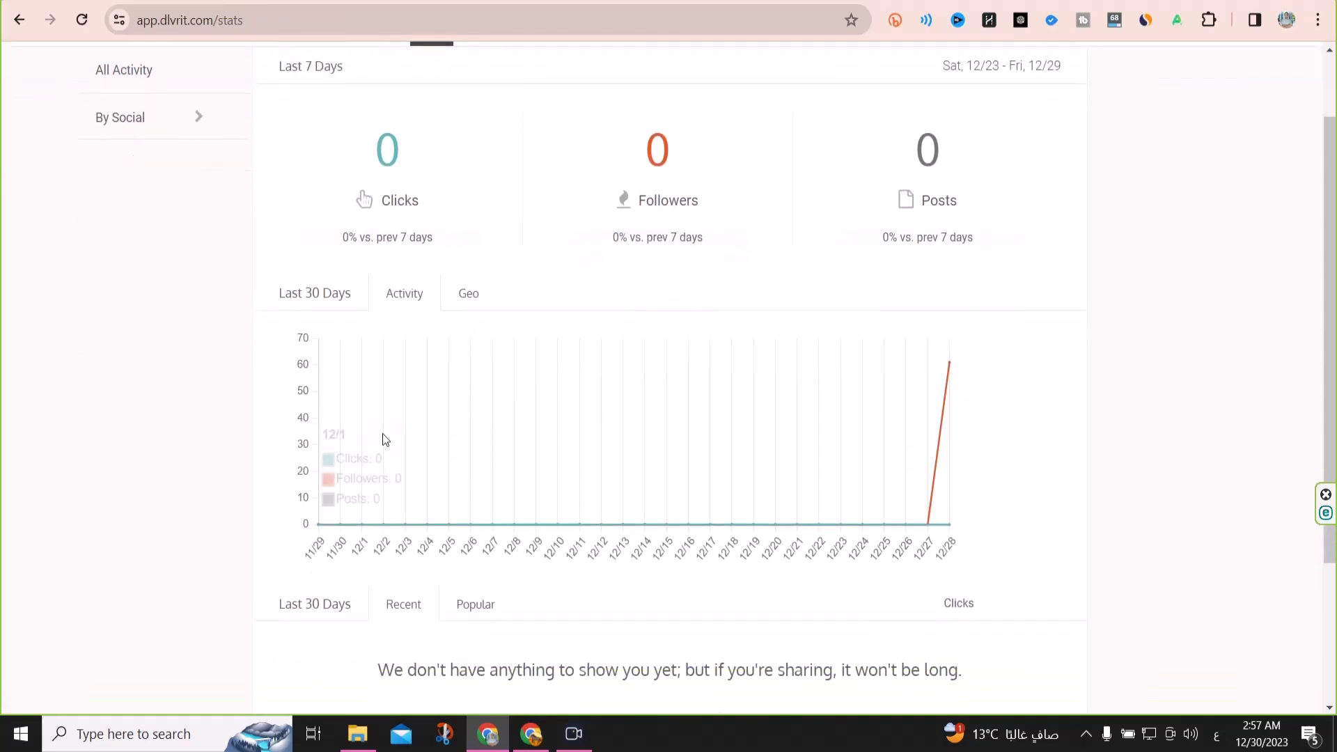
pyautogui.scroll(4, 512, 503)
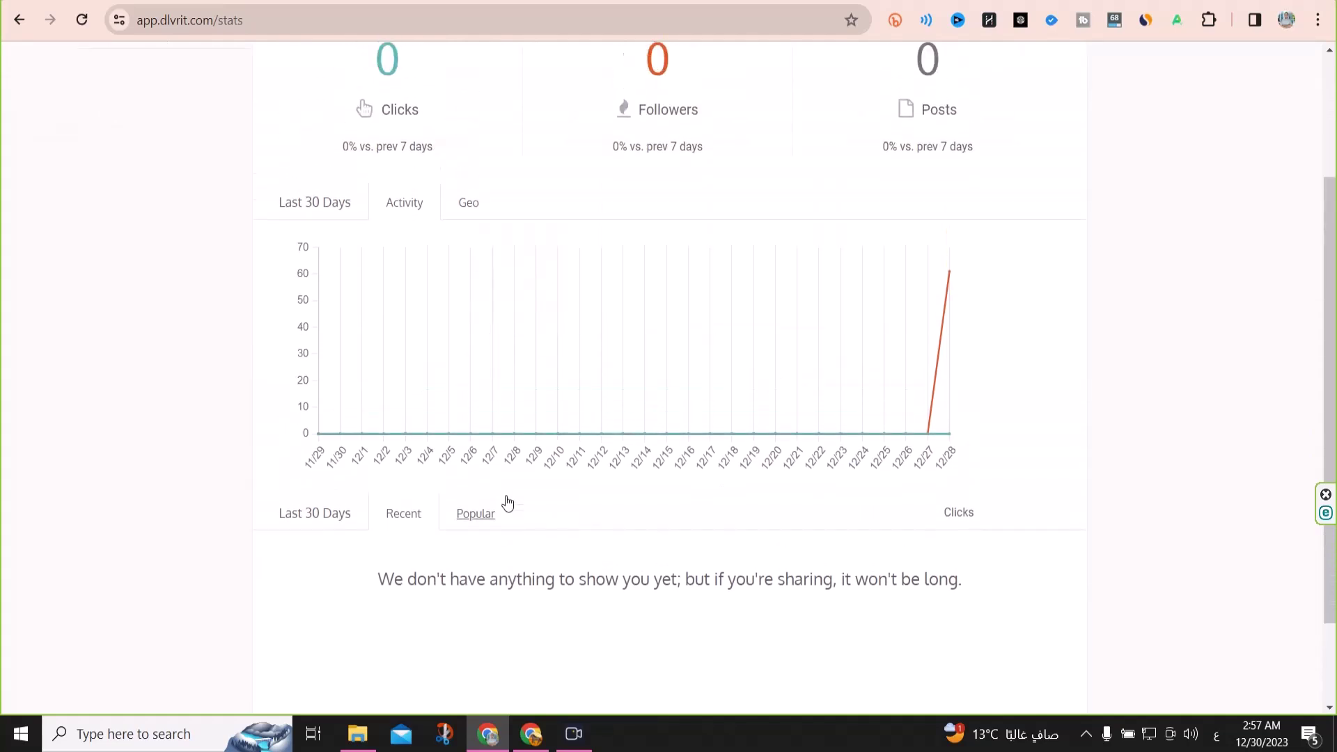
# - Review the content sources for a new feed and the Import/Discover section, and return to the automated feeds list
pyautogui.click(302, 113)
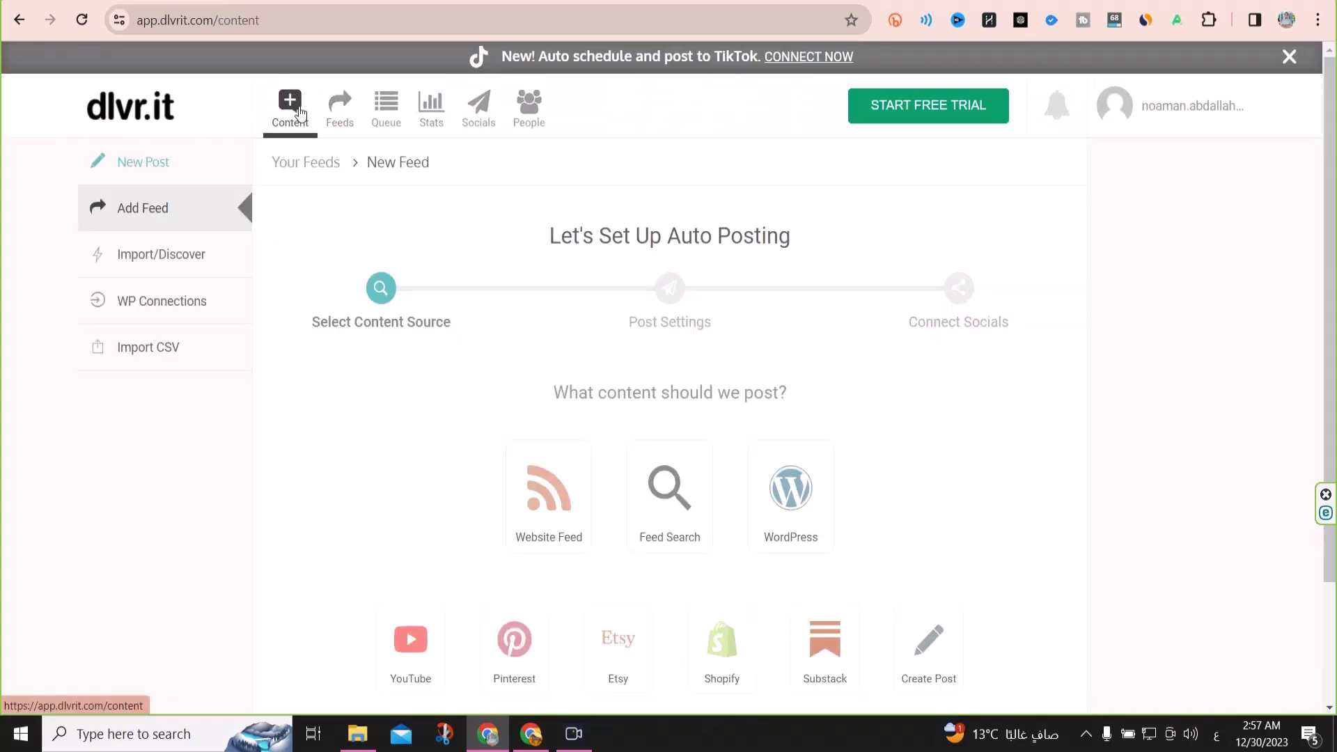
pyautogui.scroll(-2, 426, 302)
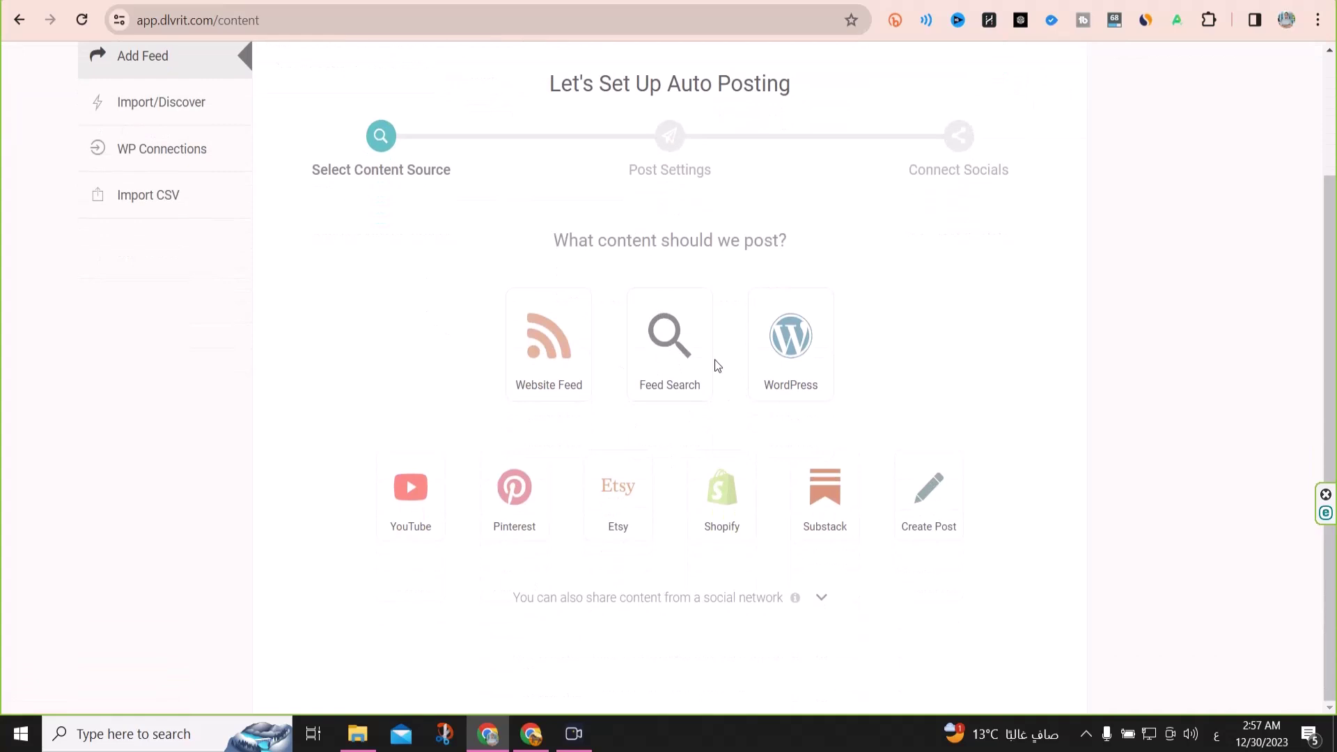
pyautogui.scroll(2, 612, 480)
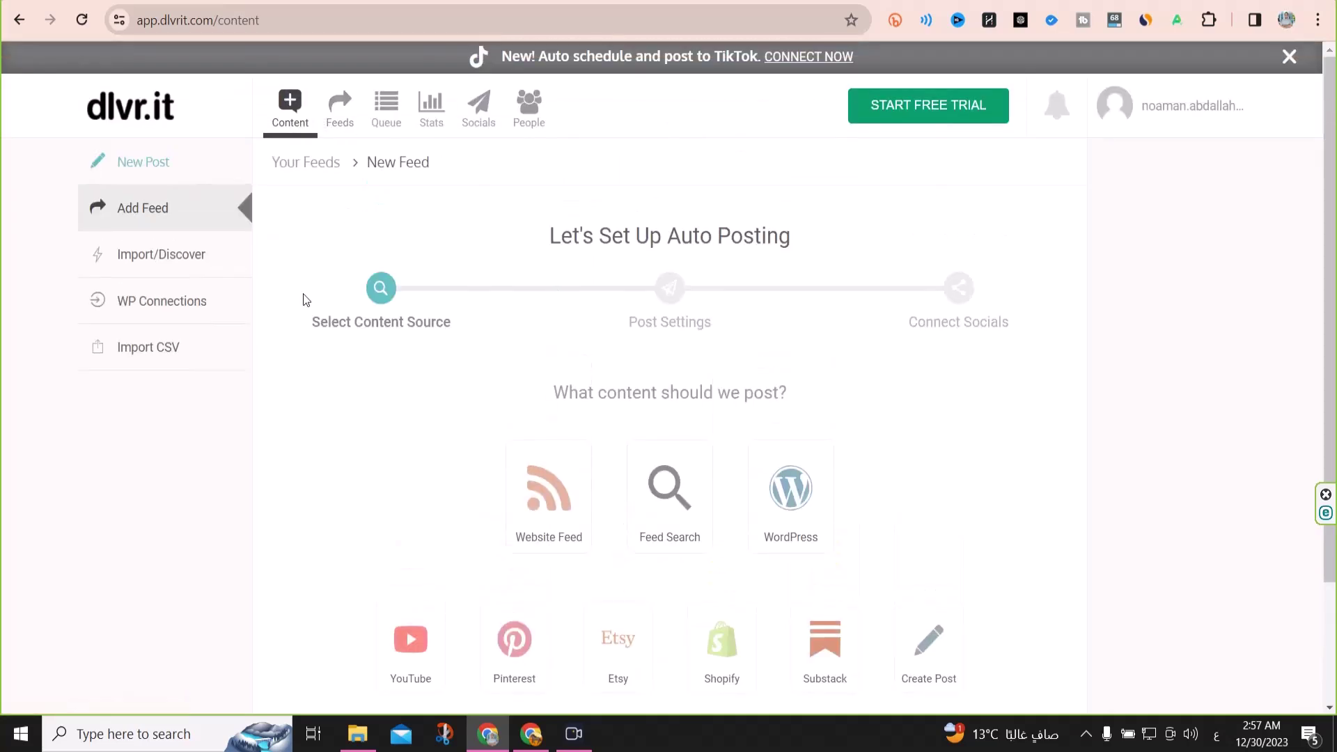
pyautogui.click(192, 255)
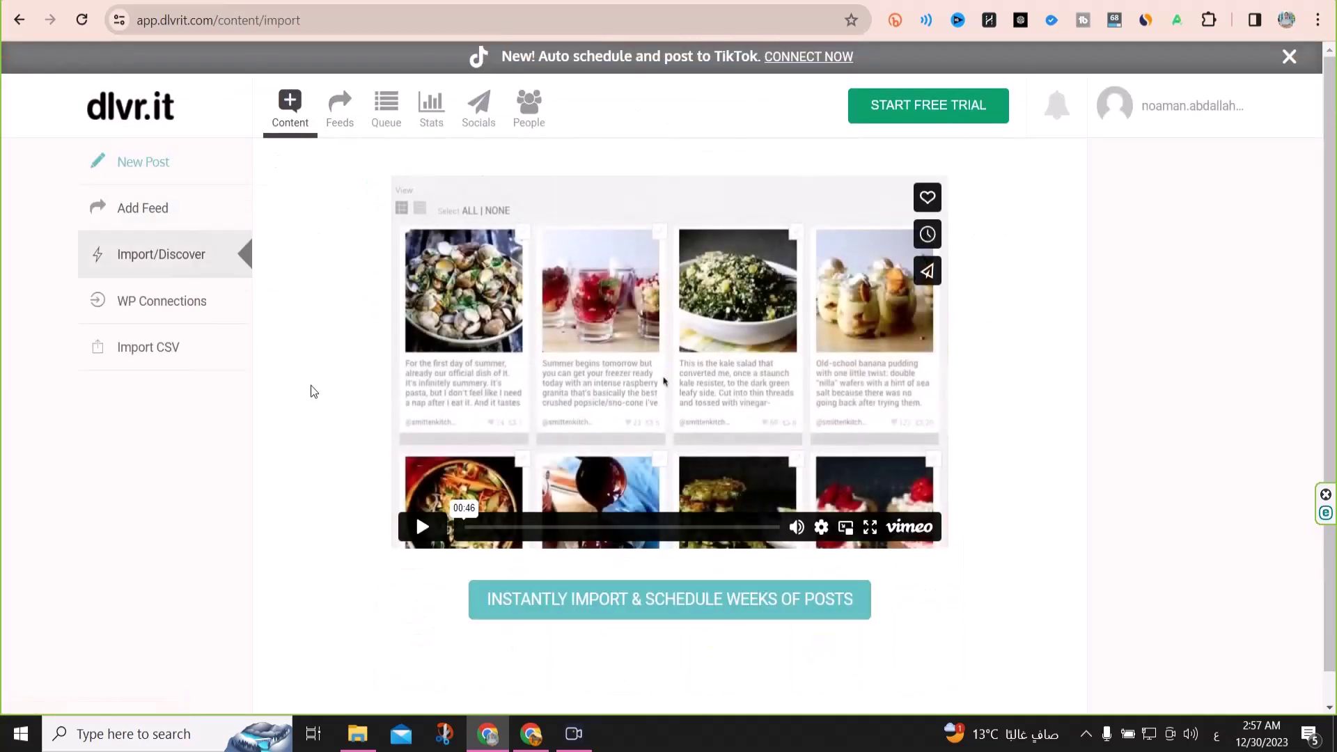
pyautogui.click(198, 326)
pyautogui.click(340, 106)
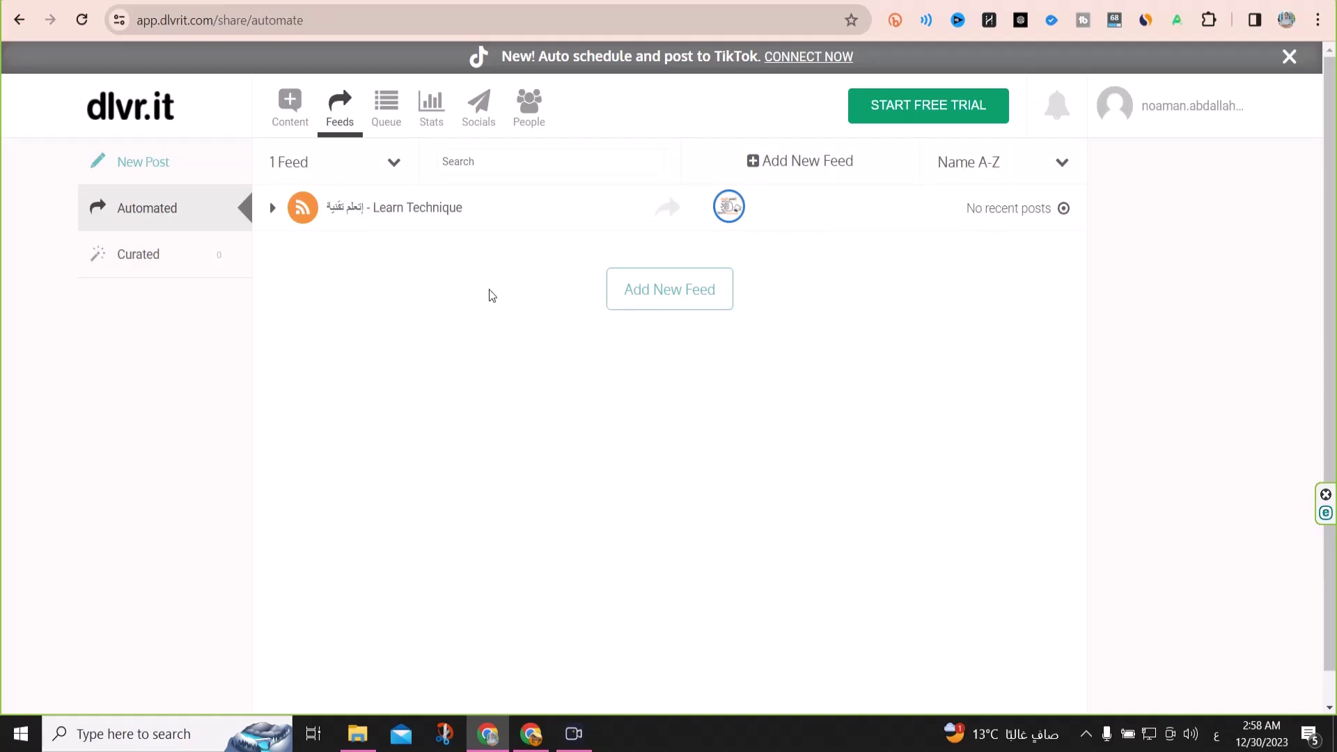
pyautogui.moveTo(739, 215)
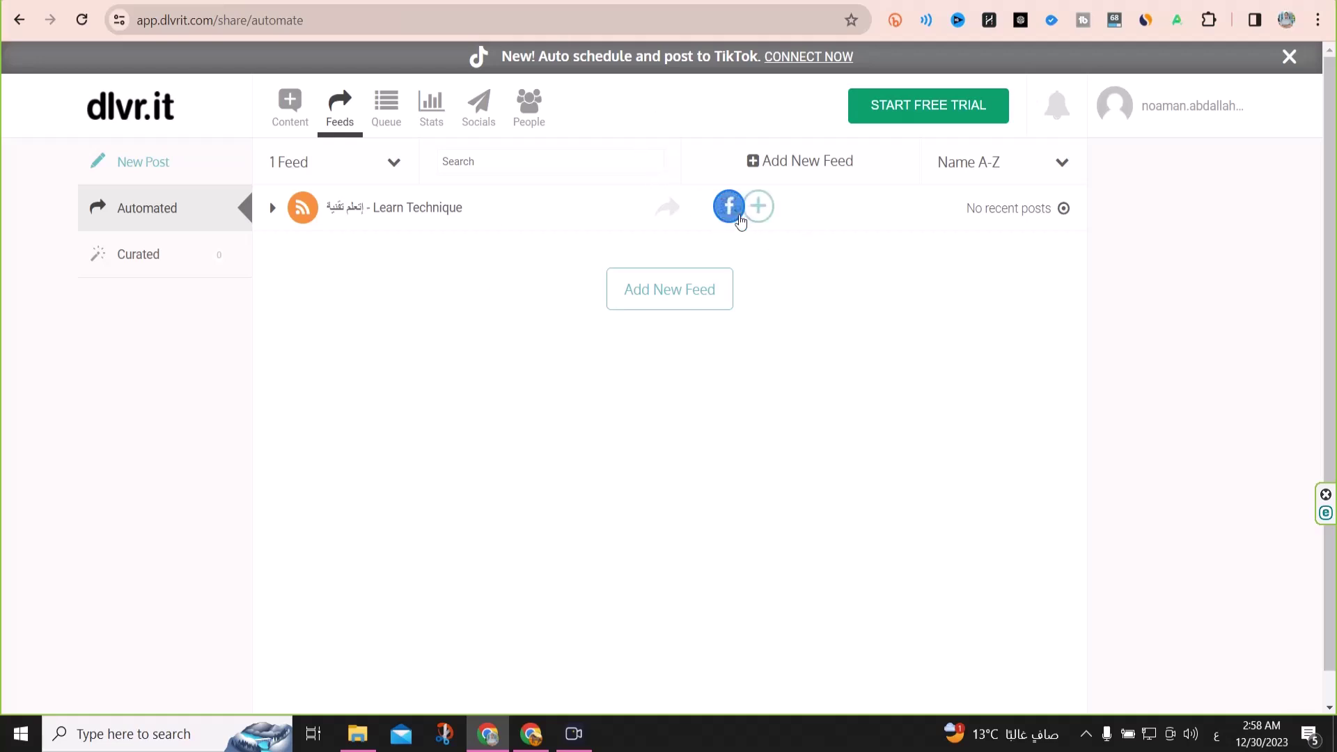